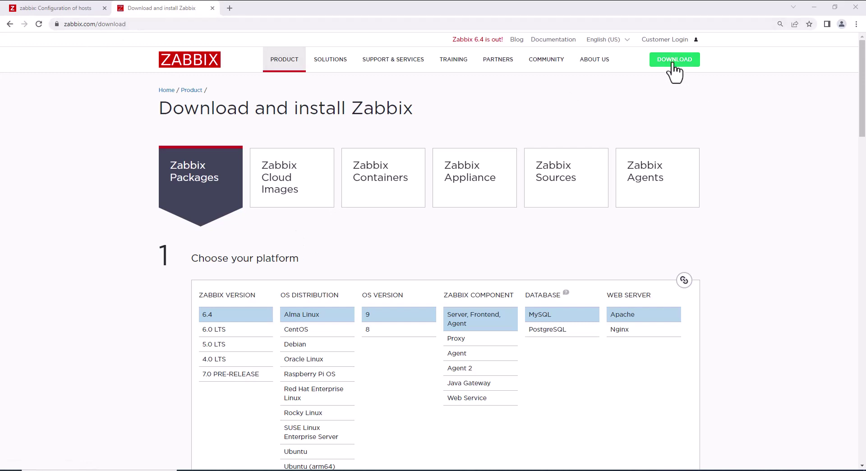
# Download the Zabbix agent v6.0.18 MSI for Windows amd64 with OpenSSL, choosing version 6.0 LTS among the agent binaries.
pyautogui.click(653, 179)
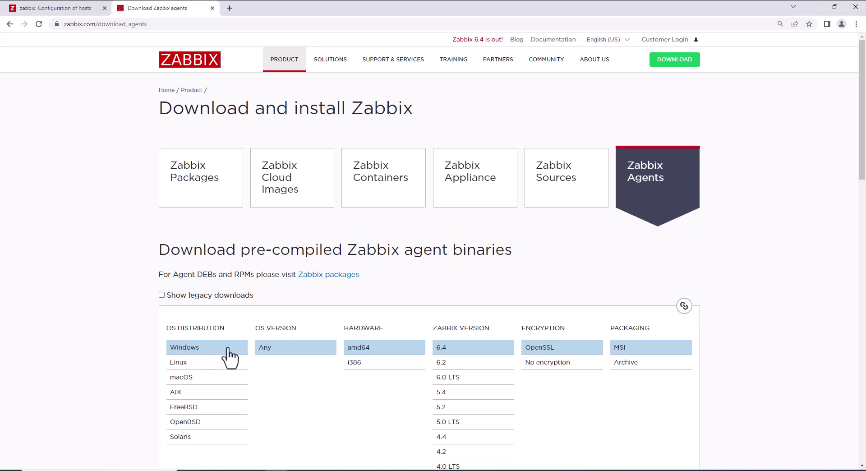
pyautogui.click(446, 378)
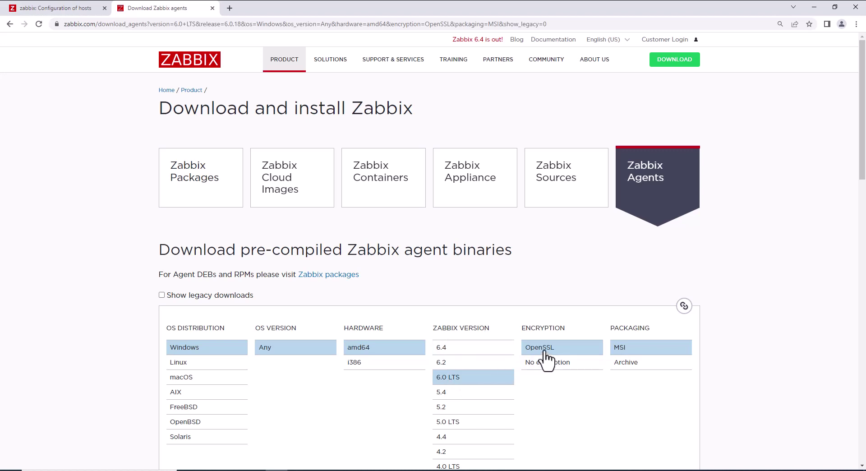
pyautogui.scroll(-5, 469, 344)
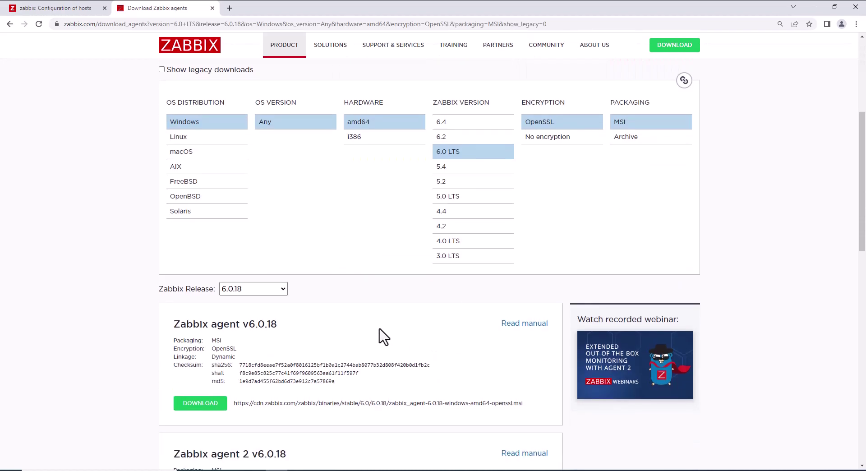
pyautogui.scroll(-5, 222, 341)
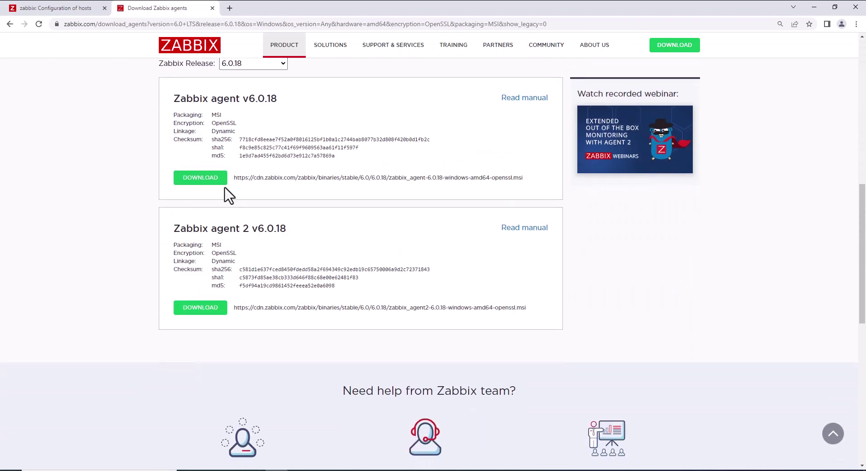
pyautogui.click(212, 184)
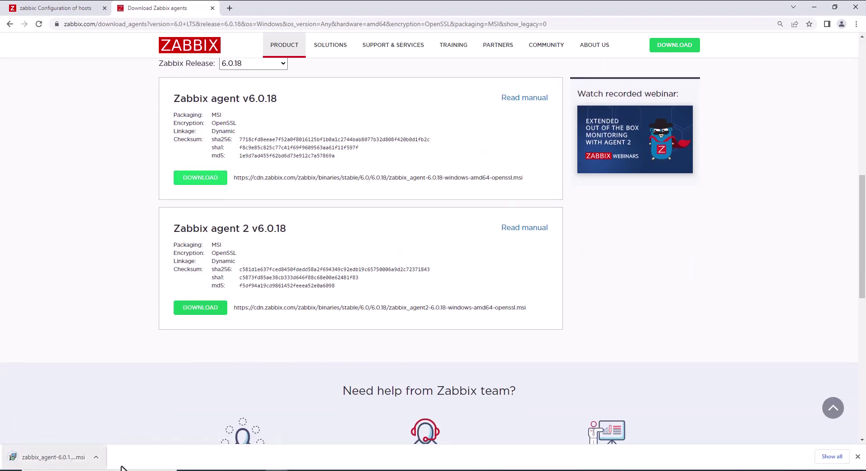
pyautogui.click(96, 457)
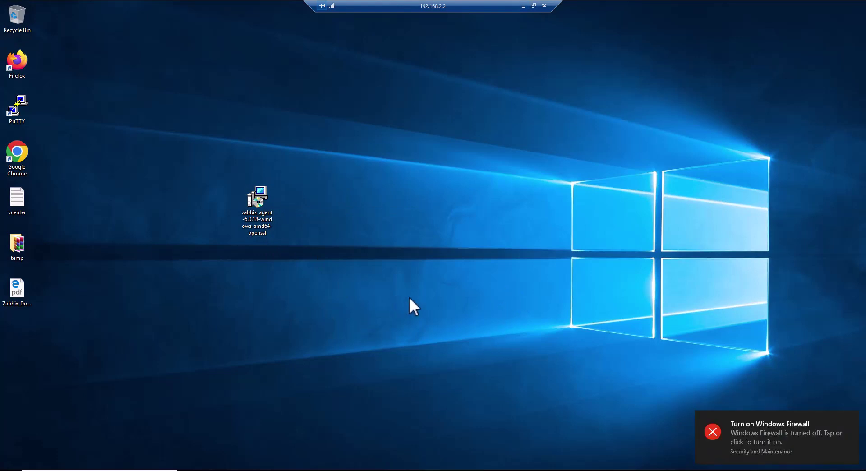
# Run the Zabbix agent installer on the remote desktop, accept the license terms and proceed to the service configuration with the default features.
pyautogui.doubleClick(259, 209)
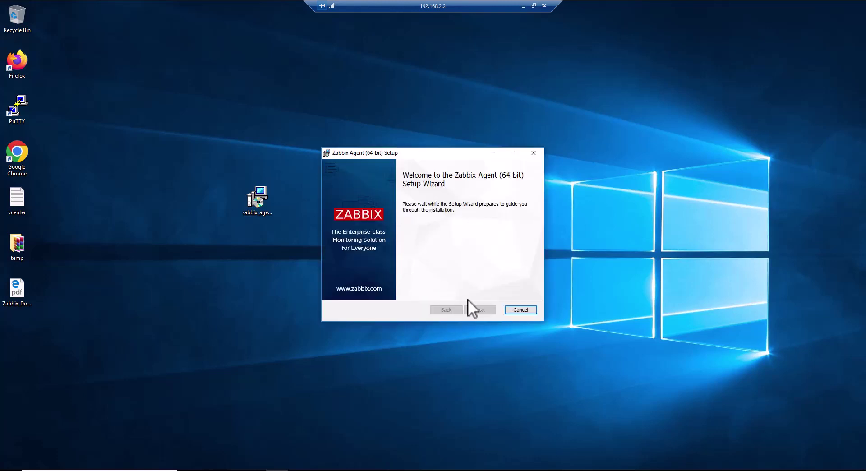
pyautogui.click(477, 312)
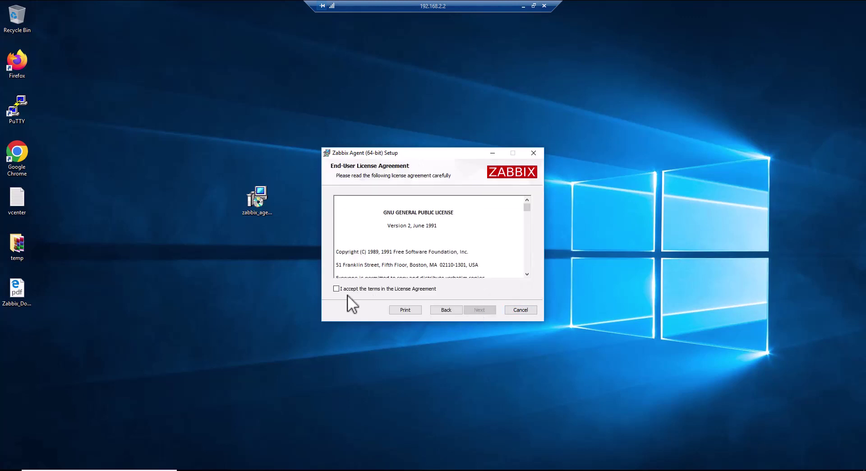
pyautogui.click(336, 289)
pyautogui.click(477, 310)
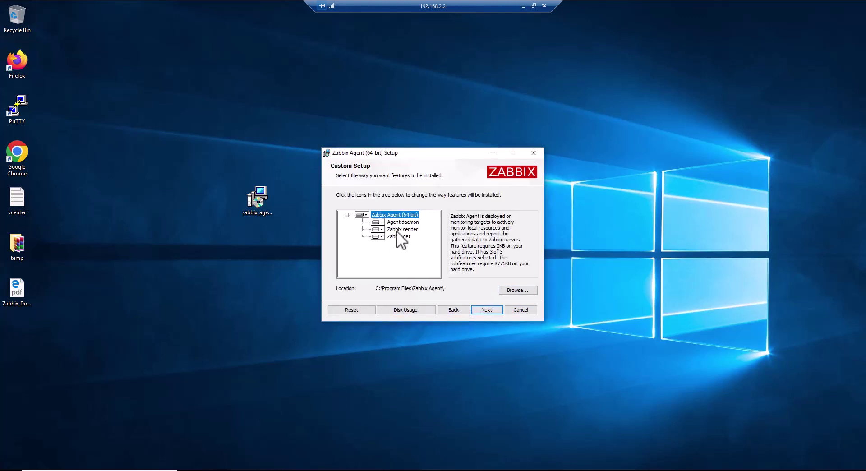
pyautogui.click(489, 312)
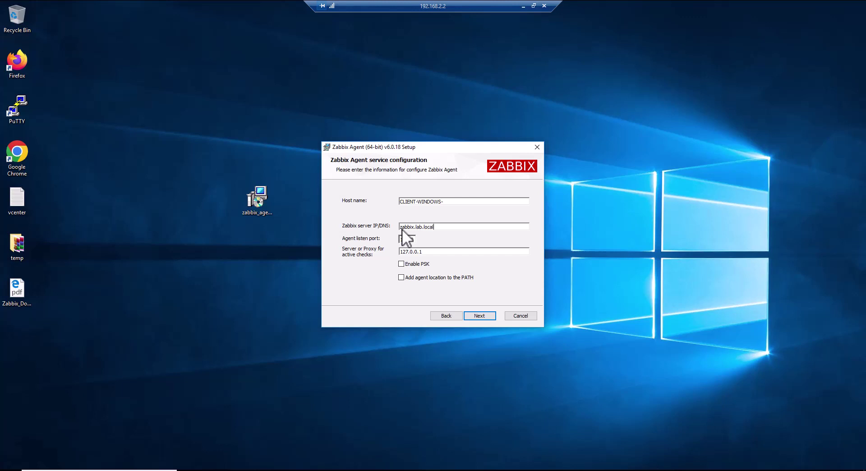
# Ping zabbix.lab.local from a command prompt and close the prompt window.
pyautogui.press('super+r')
pyautogui.write('cmd')
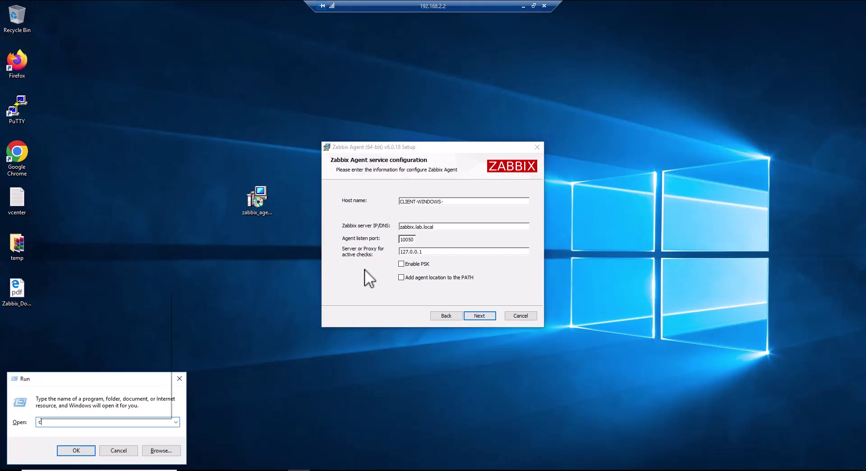
pyautogui.press('Return')
pyautogui.write('pi')
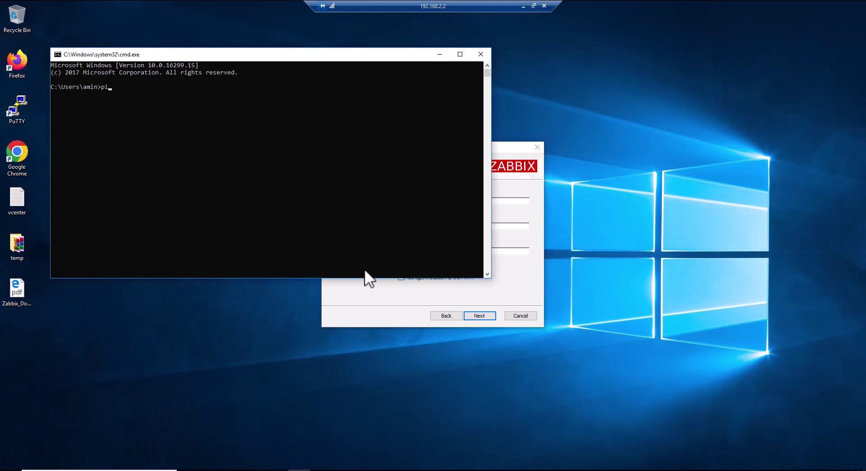
pyautogui.write('ng zabbix.lab.local')
pyautogui.press('Return')
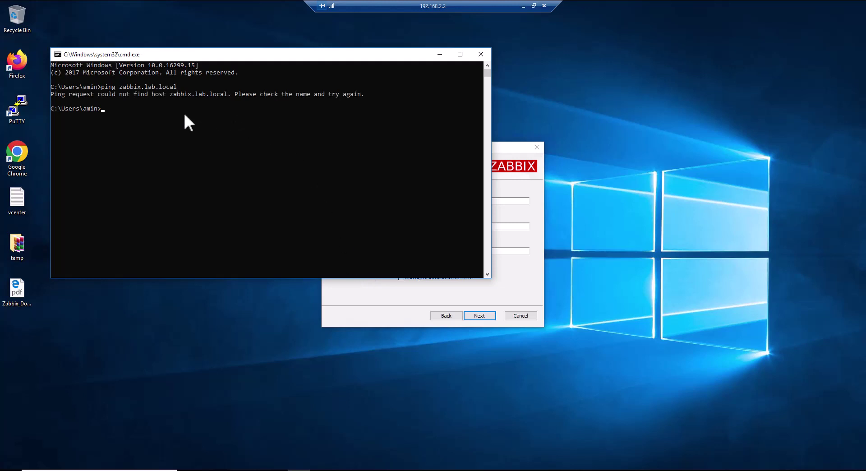
pyautogui.click(481, 54)
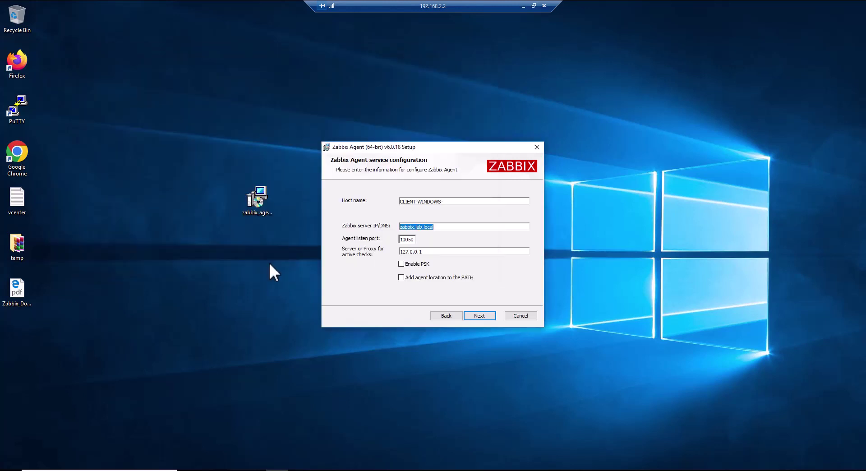
# Open a new command prompt and repeat the ping to zabbix.lab.local.
pyautogui.press('super')
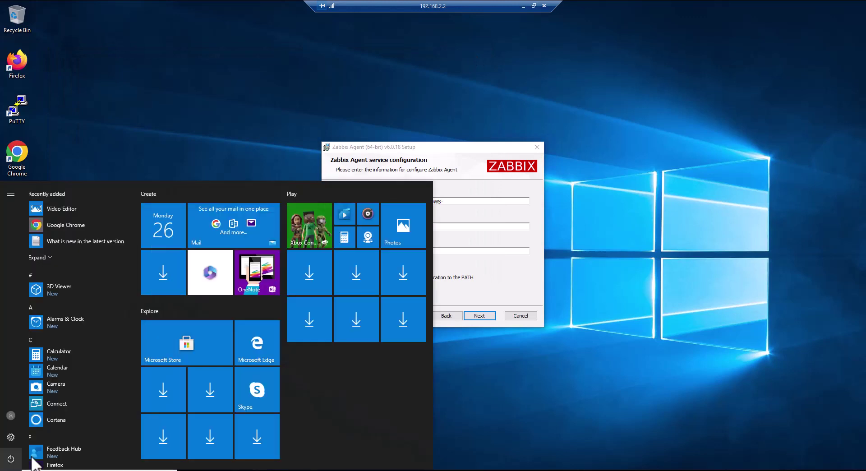
pyautogui.write('cmd')
pyautogui.press('Return')
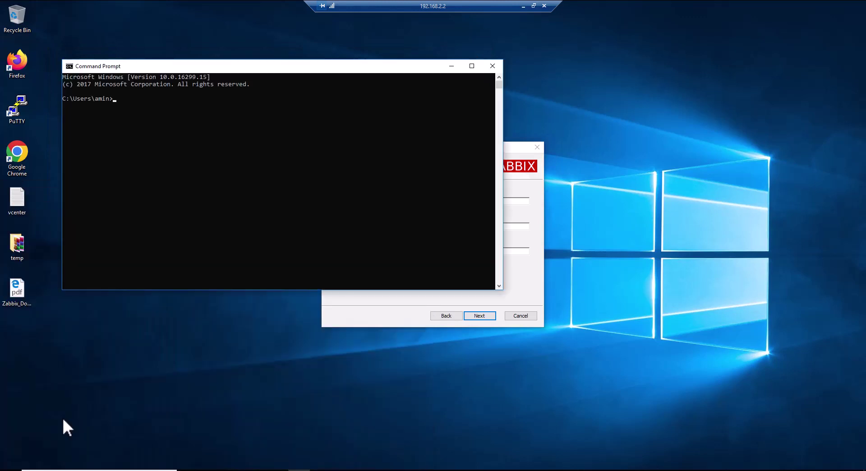
pyautogui.write('ping zabbix.lab.local')
pyautogui.press('Return')
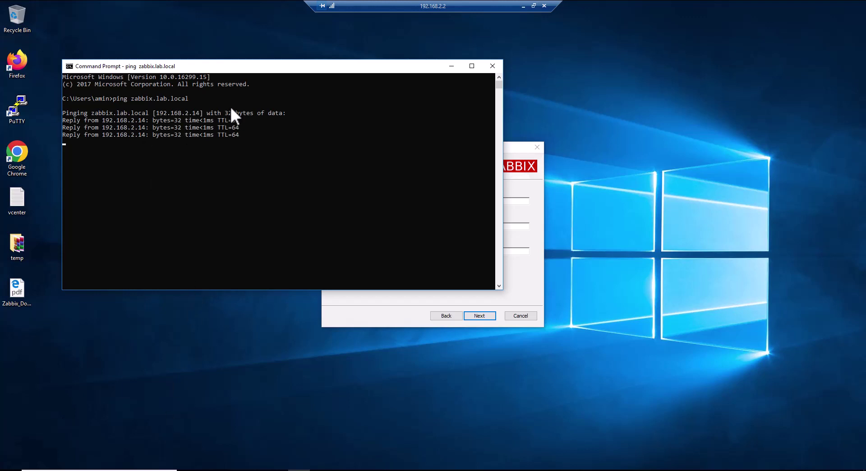
# Complete the agent setup with its location added to the PATH, allowing the installation, and close the command prompt.
pyautogui.click(516, 282)
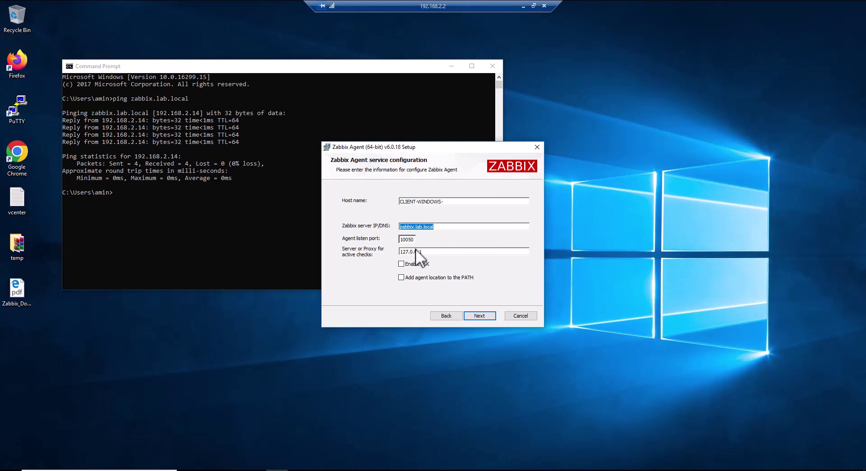
pyautogui.click(419, 277)
pyautogui.click(478, 316)
pyautogui.click(478, 311)
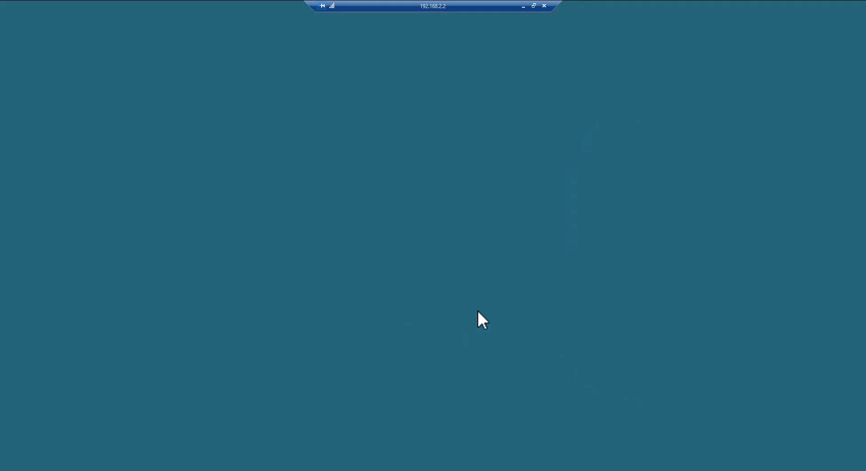
pyautogui.click(396, 307)
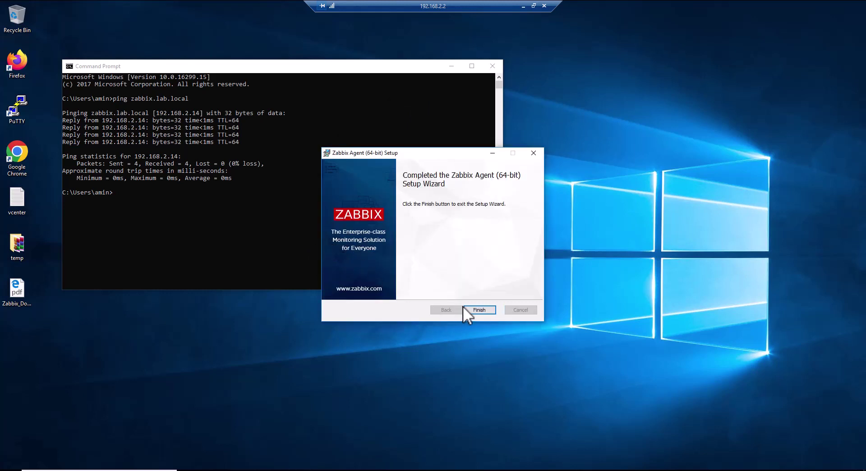
pyautogui.click(468, 308)
pyautogui.click(492, 66)
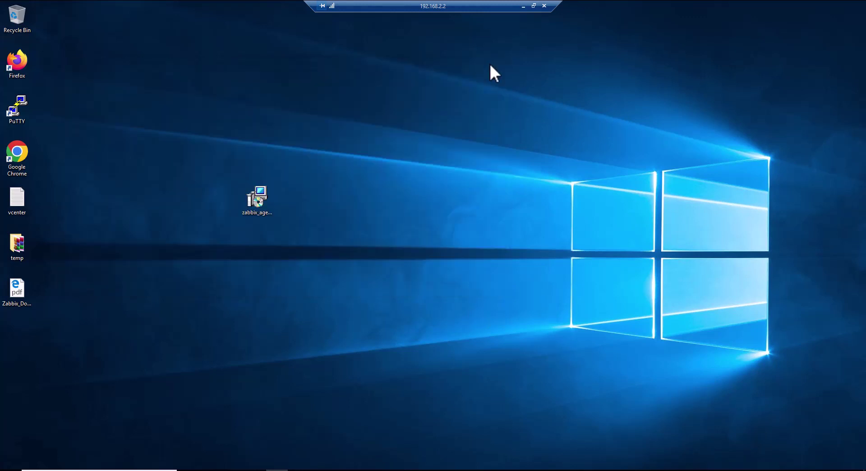
# Minimize the remote session and switch to the Zabbix web interface, reloading the host configuration list there.
pyautogui.click(522, 6)
pyautogui.click(88, 8)
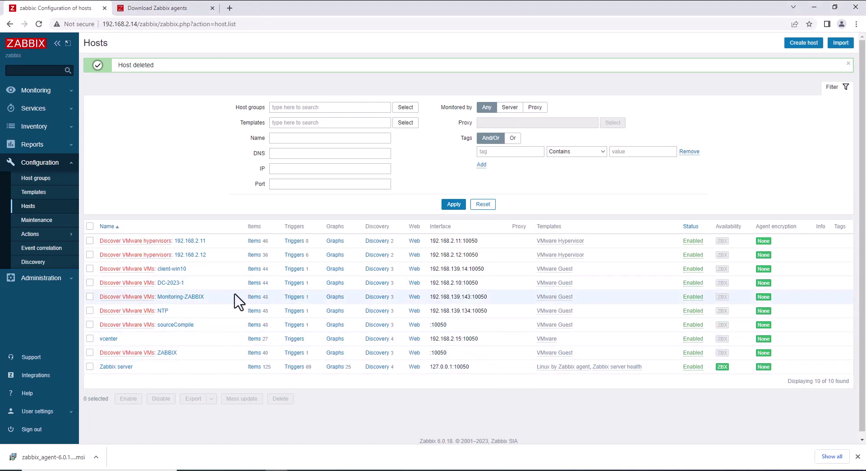
pyautogui.click(856, 456)
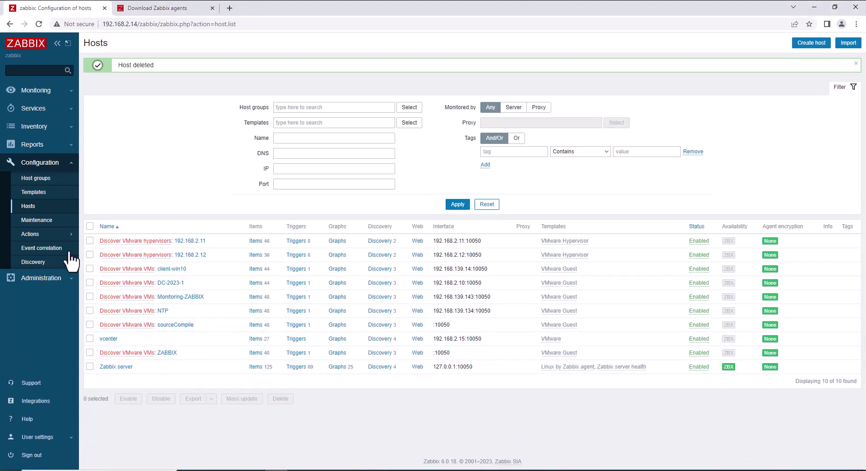
pyautogui.click(28, 206)
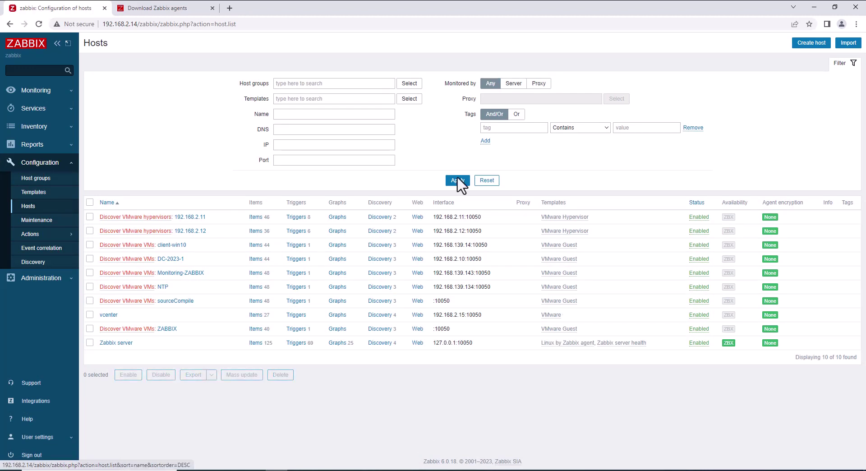
# Start creating a new host and set its host name to Window-10.
pyautogui.click(810, 45)
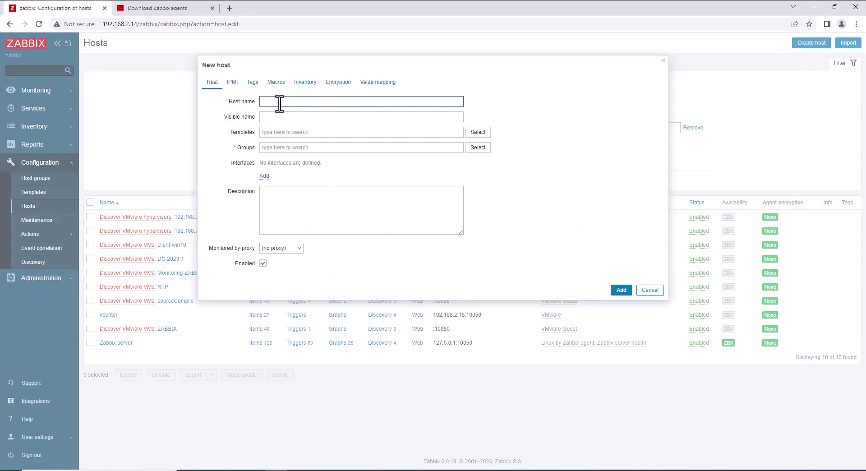
pyautogui.click(280, 102)
pyautogui.write('Win')
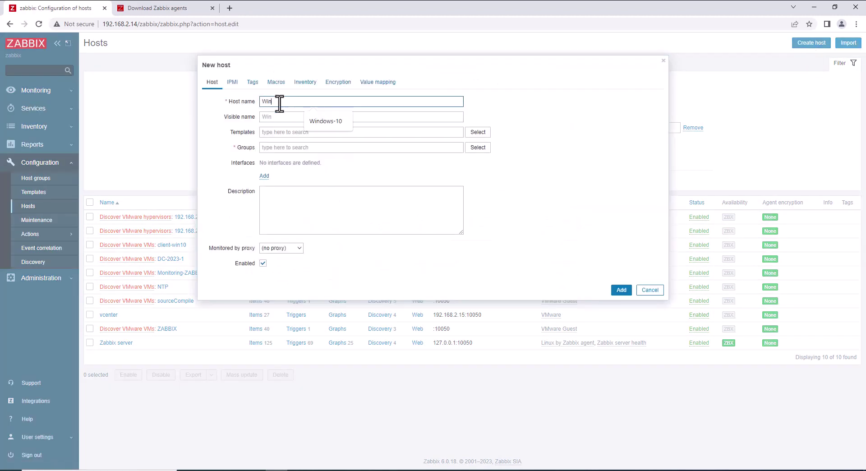
pyautogui.write('dow-10')
# Search the templates for "window" and link the "Windows by Zabbix agent" template to the new host.
pyautogui.click(299, 132)
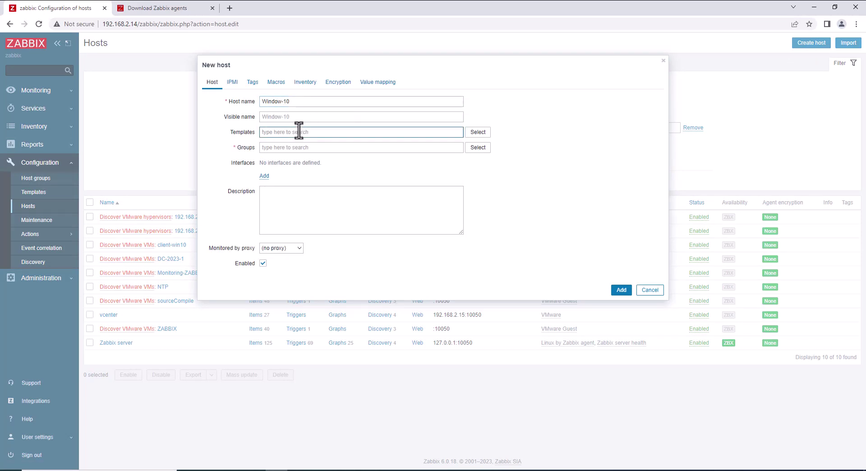
pyautogui.write('windw')
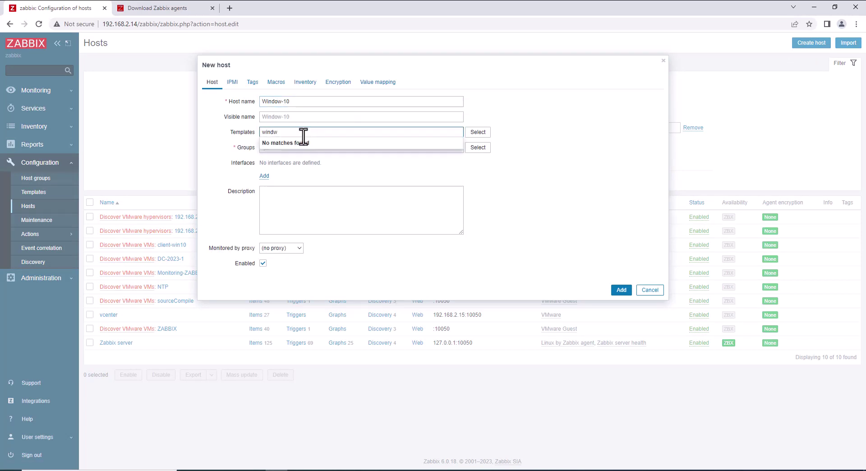
pyautogui.press('BackSpace')
pyautogui.press('BackSpace')
pyautogui.write('ndw')
pyautogui.press('BackSpace')
pyautogui.press('BackSpace')
pyautogui.press('BackSpace')
pyautogui.write('dow')
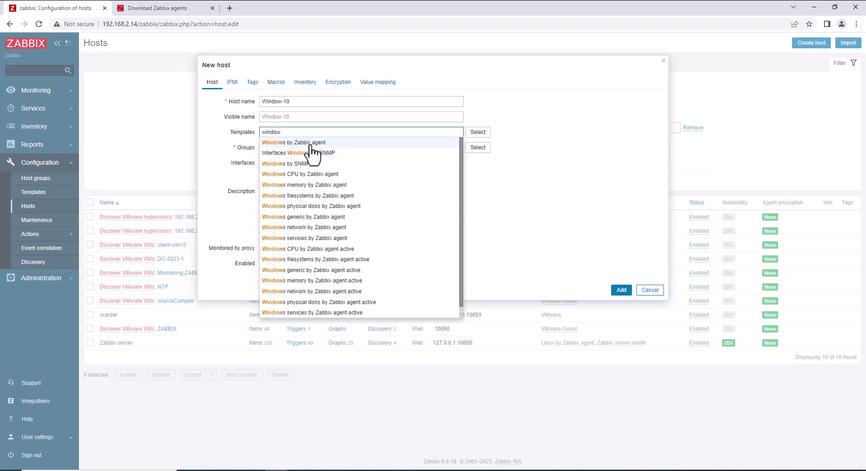
pyautogui.click(310, 145)
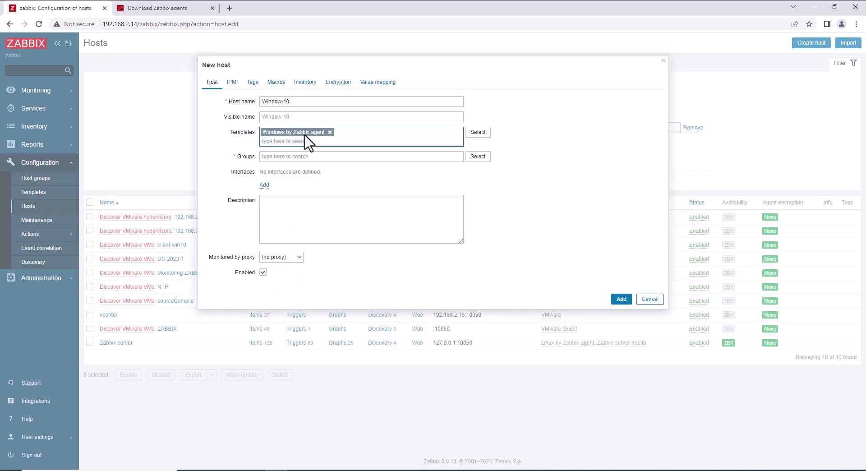
# Assign the new host to the existing host group "windows".
pyautogui.click(283, 156)
pyautogui.write('windows')
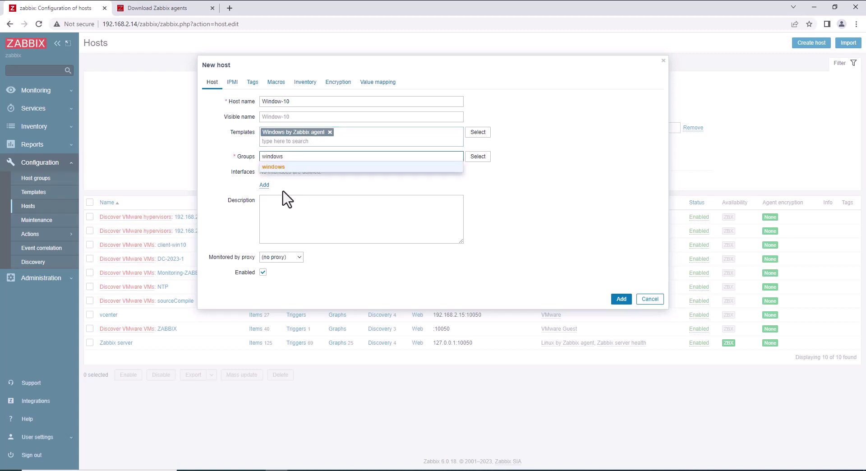
pyautogui.click(276, 167)
# Add an Agent interface to the new host and set its IP address to 192.168.2.2.
pyautogui.click(265, 194)
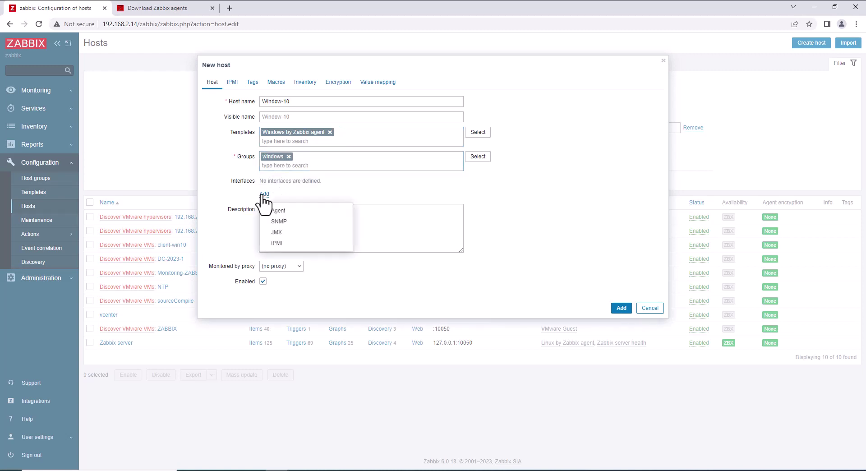
pyautogui.click(280, 216)
pyautogui.moveTo(310, 193); pyautogui.dragTo(276, 194)
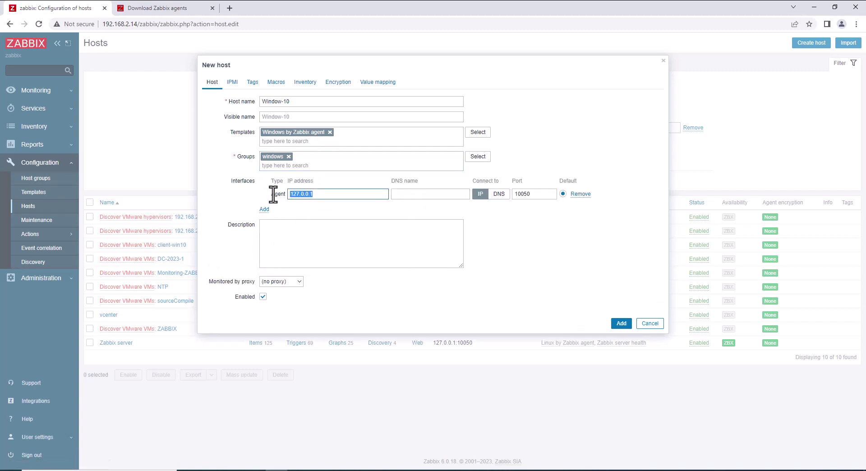
pyautogui.write('192.16')
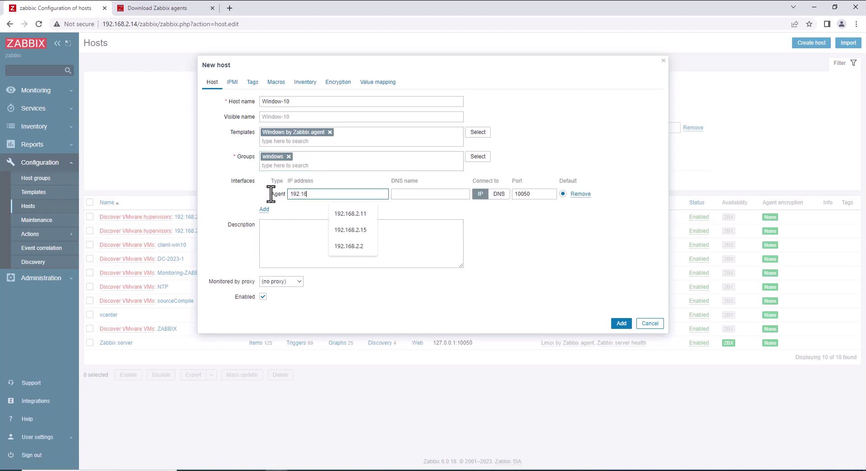
pyautogui.write('8.2.2')
pyautogui.click(400, 195)
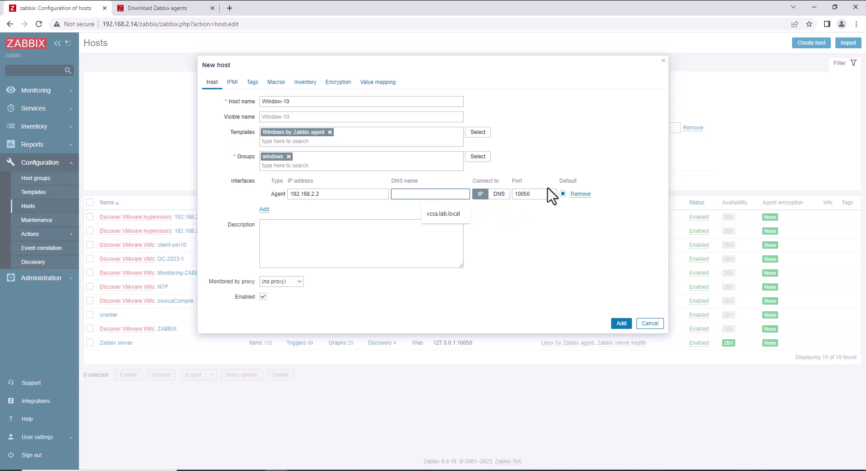
# Glance at the new host's macros and add the Window-10 host with its current settings.
pyautogui.click(281, 84)
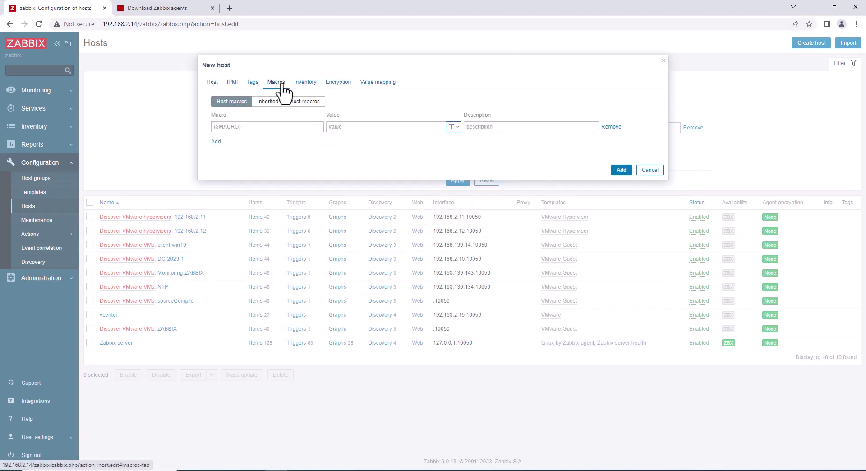
pyautogui.click(212, 83)
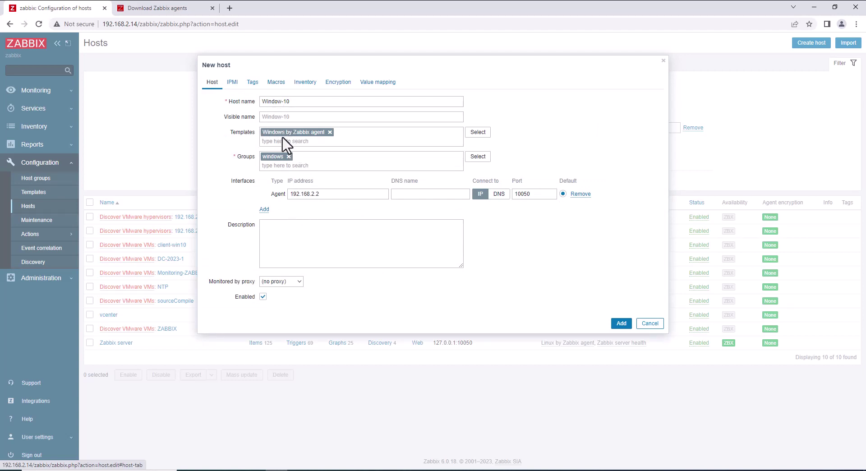
pyautogui.click(620, 323)
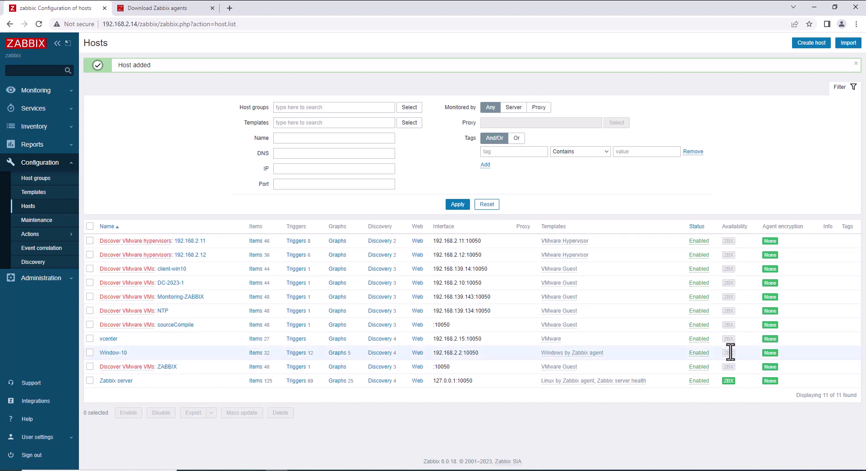
pyautogui.moveTo(727, 356)
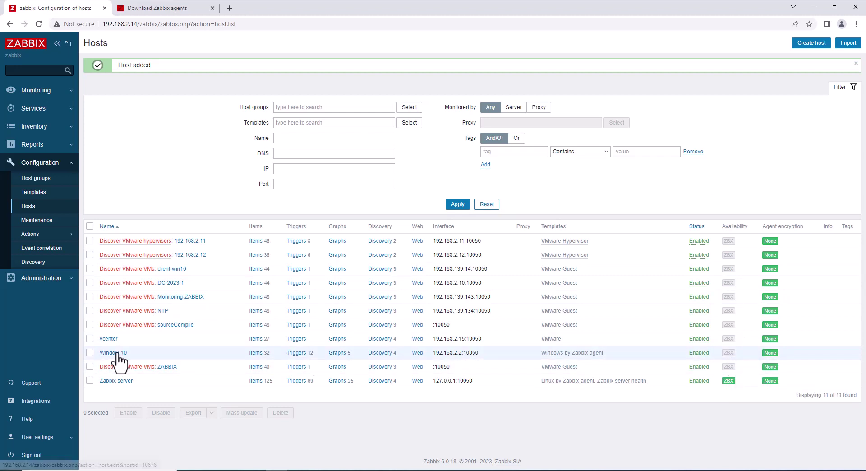
# Open Window-10's discovery rules and execute the mounted filesystem, physical disks and Windows services discovery rules immediately.
pyautogui.click(377, 353)
pyautogui.click(89, 195)
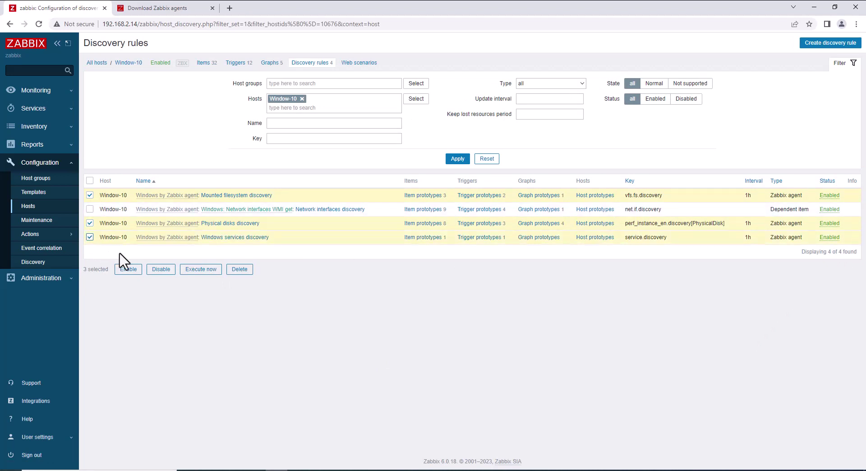
pyautogui.click(201, 269)
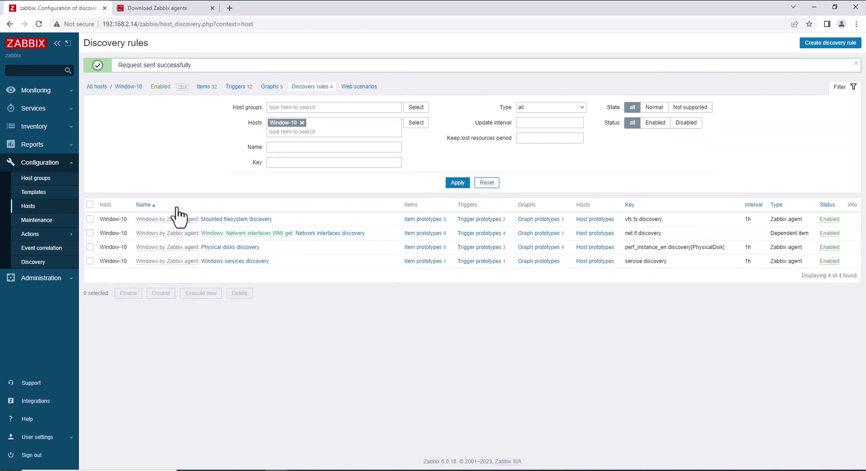
# Execute Window-10's discovery rules again several times, leaving out the dependent network interfaces discovery rule.
pyautogui.click(90, 219)
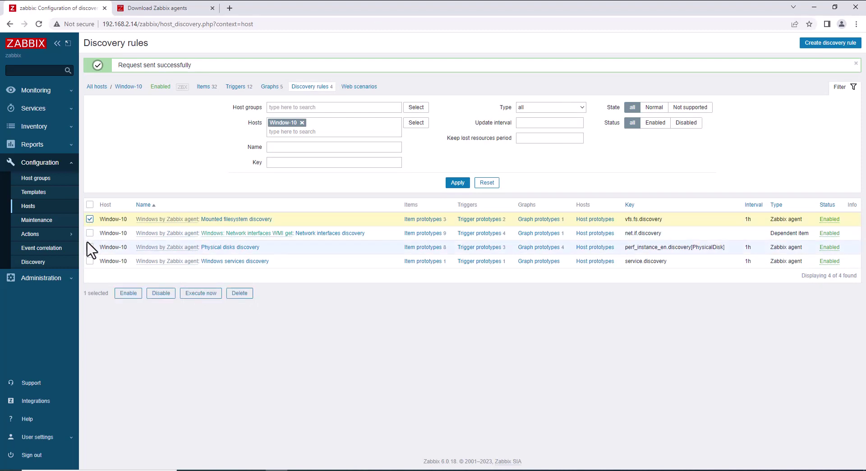
pyautogui.click(89, 247)
pyautogui.click(90, 261)
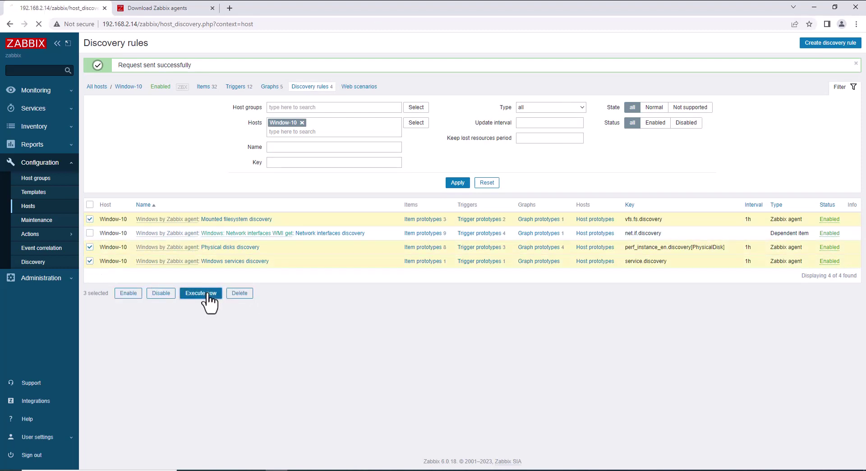
pyautogui.click(89, 204)
pyautogui.click(89, 232)
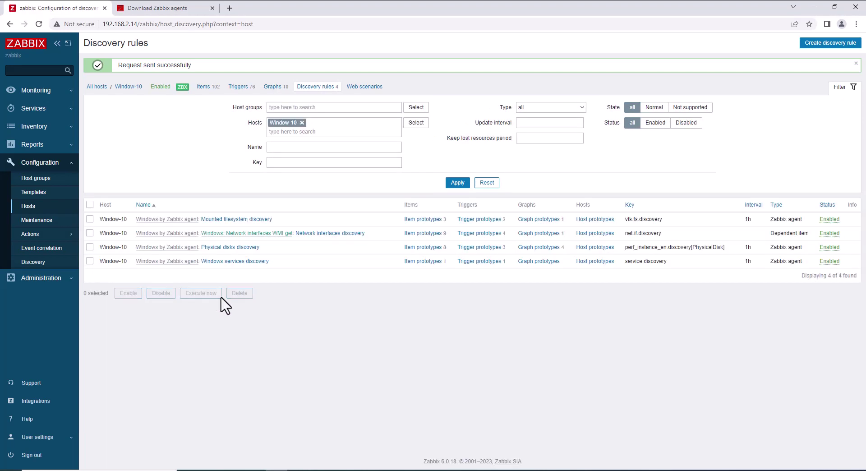
pyautogui.click(89, 204)
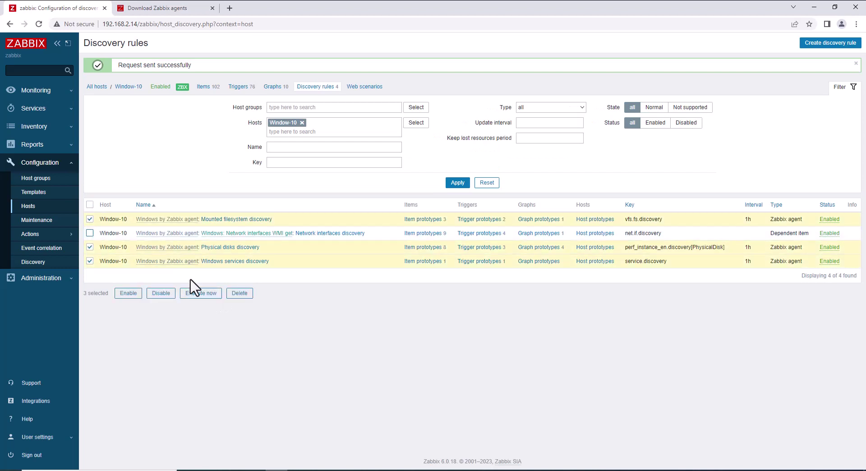
pyautogui.click(201, 293)
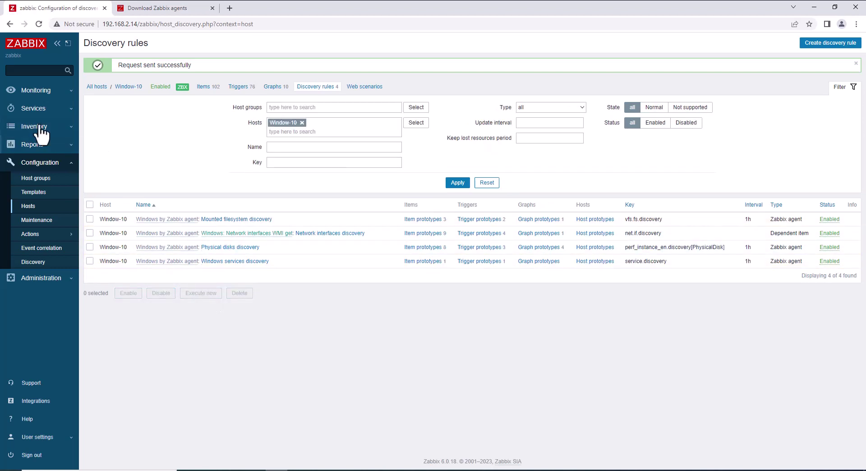
# Check Window-10's availability in the monitored hosts list and view the recent problems for client-win10.
pyautogui.click(28, 90)
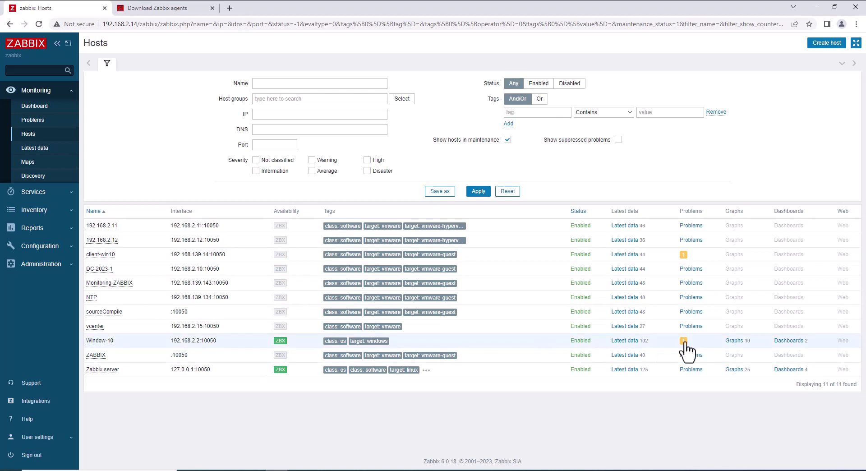
pyautogui.click(34, 120)
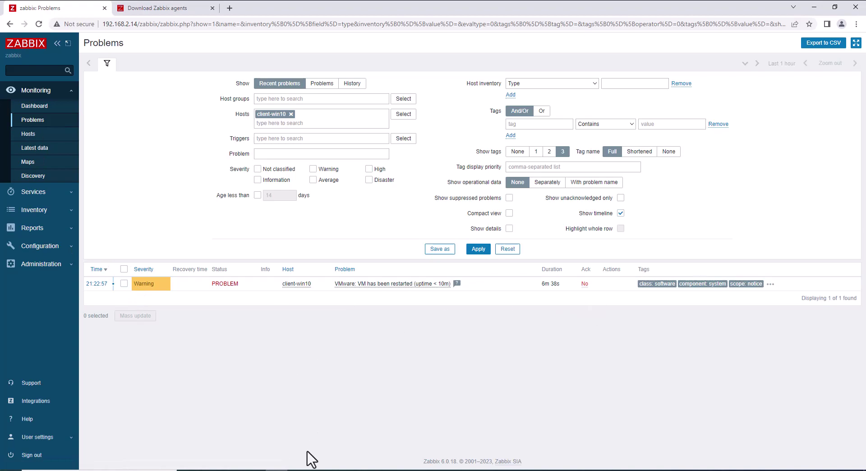
# Switch to the 192.168.2.2 remote desktop session and open the Services console (services.msc).
pyautogui.click(293, 465)
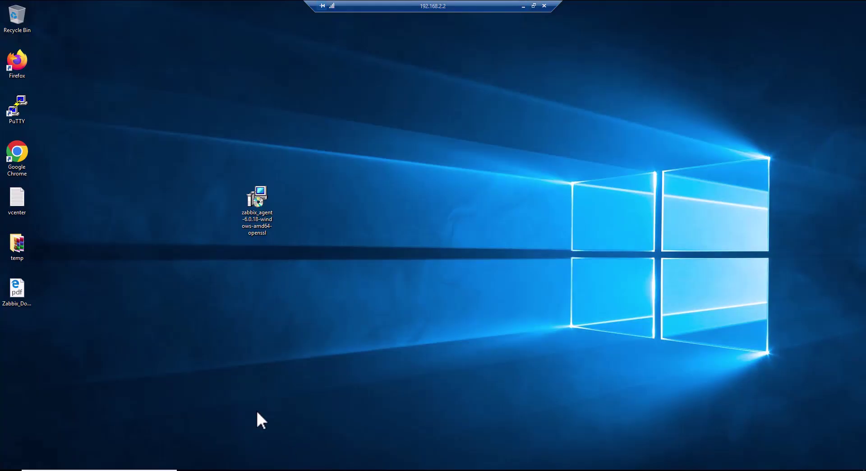
pyautogui.press('super+r')
pyautogui.write('ser')
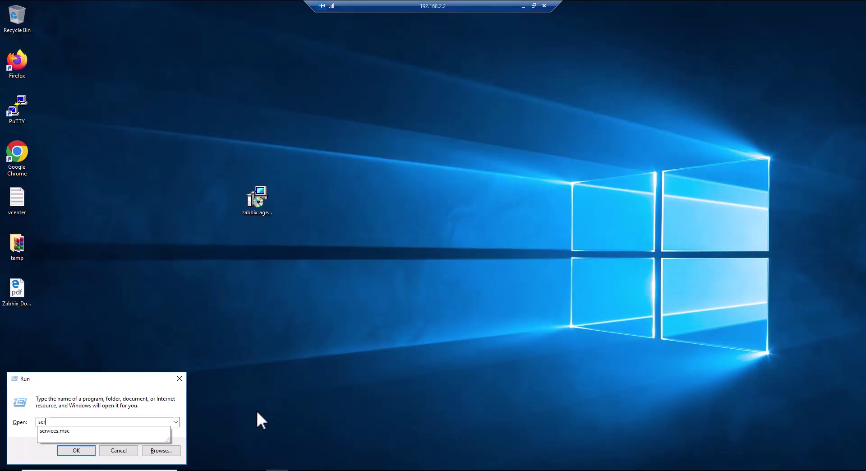
pyautogui.press('Down')
pyautogui.press('Return')
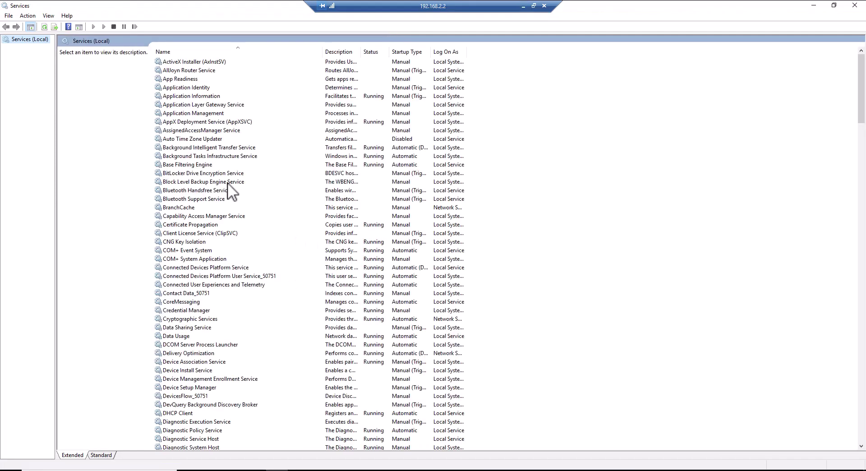
# Check the status of the Windows Update service and return to Zabbix in the browser.
pyautogui.click(218, 189)
pyautogui.press('w')
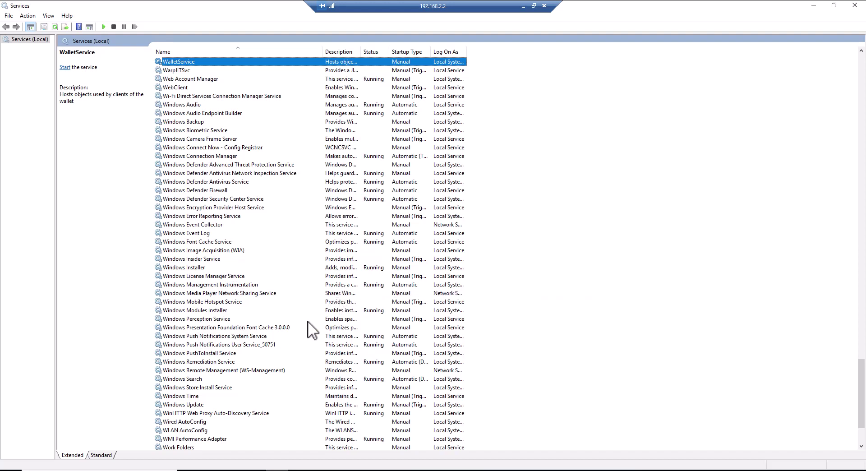
pyautogui.click(193, 402)
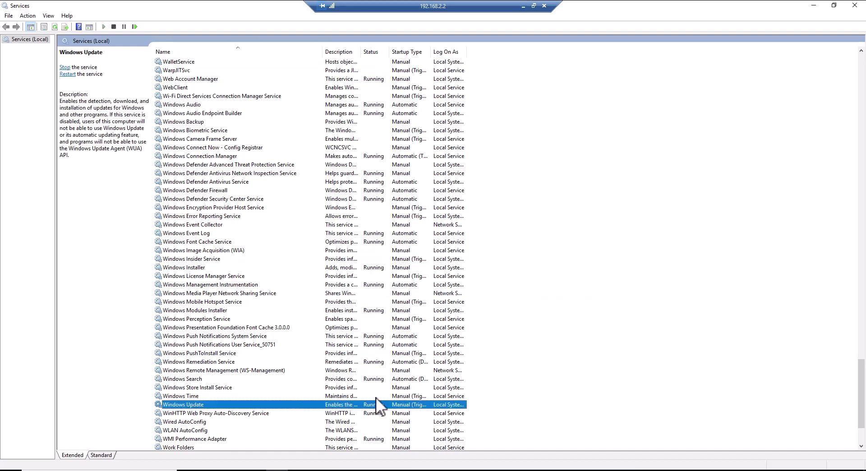
pyautogui.press('super+d')
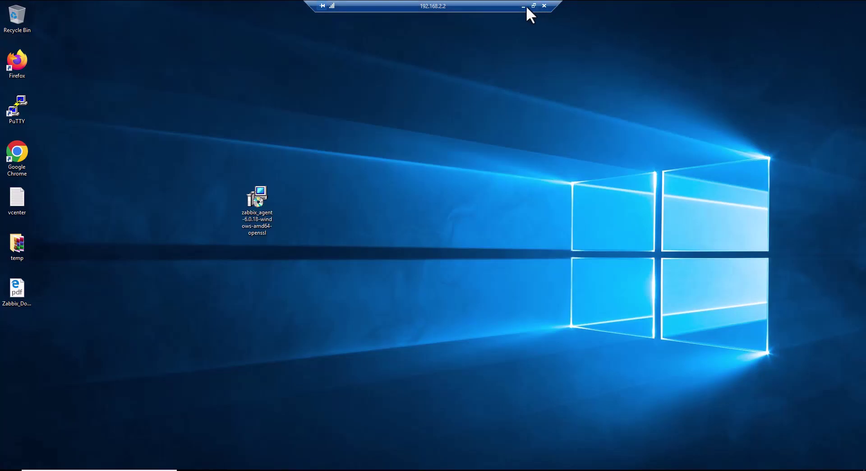
pyautogui.click(524, 6)
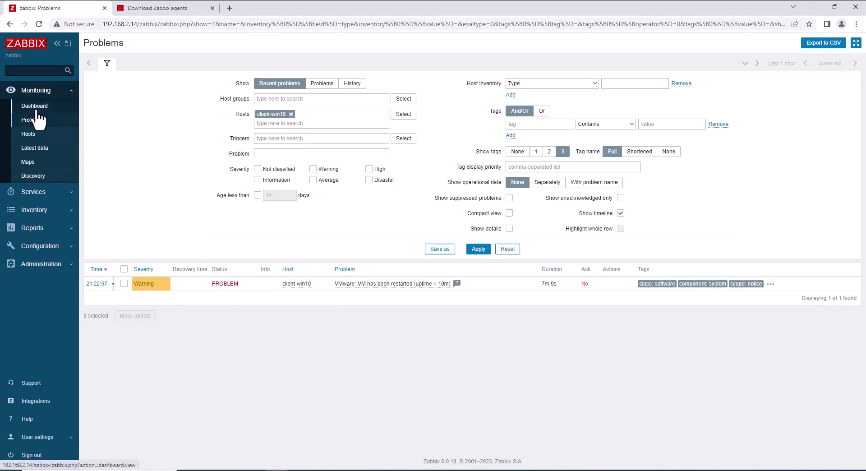
# Open the latest data for Window-10 from the monitored hosts list.
pyautogui.click(32, 147)
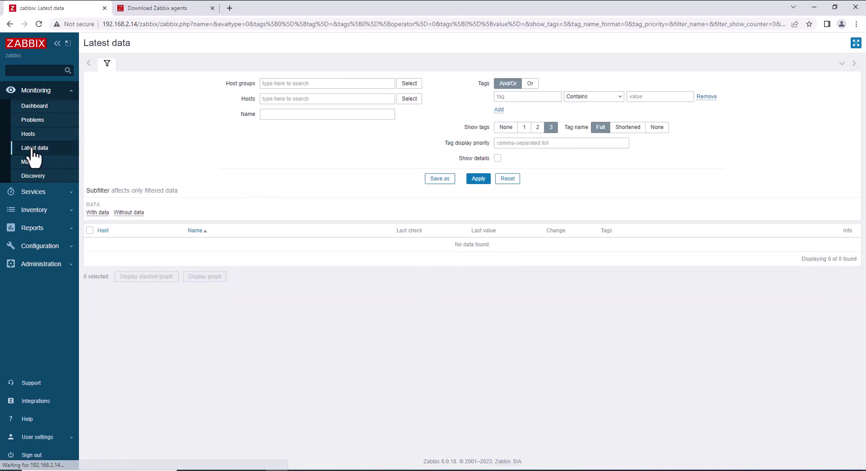
pyautogui.click(29, 135)
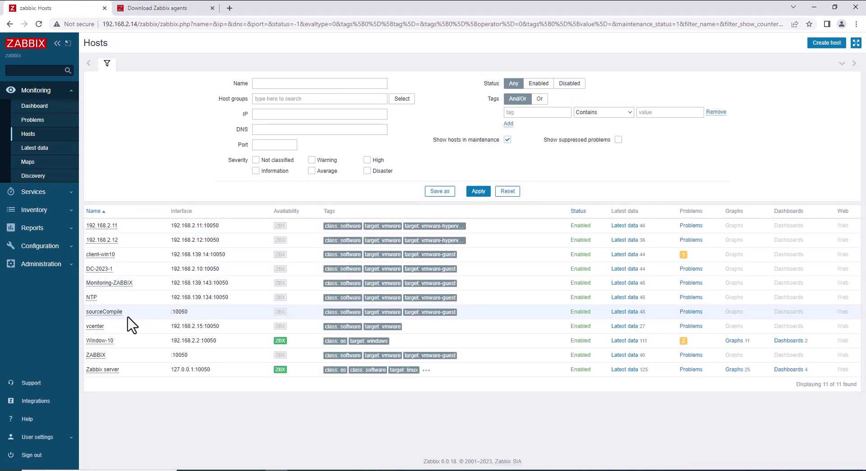
pyautogui.click(102, 341)
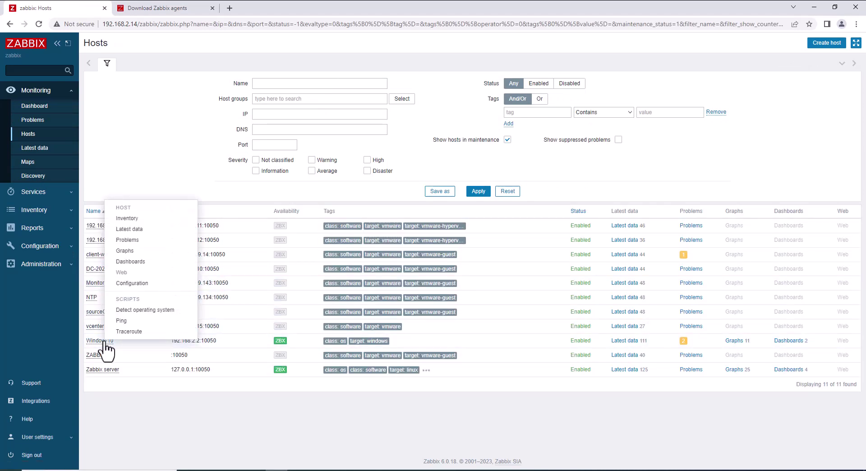
pyautogui.click(129, 228)
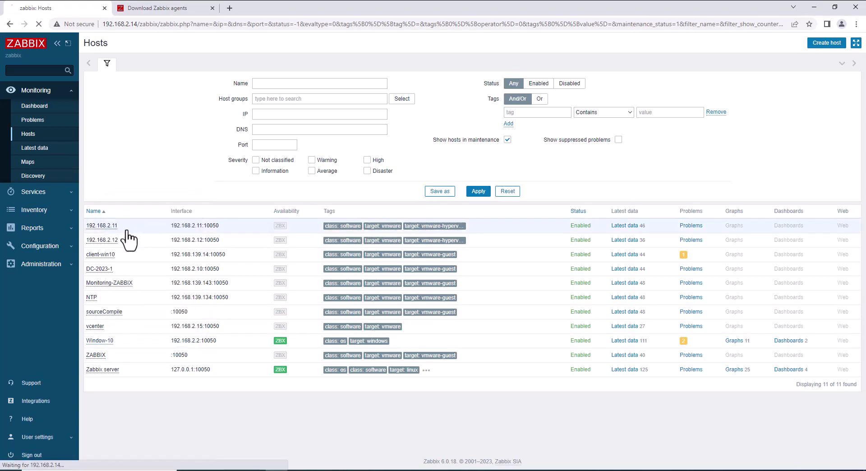
# Examine Window-10's disk, network, service, CPU and memory items across all three pages of latest data.
pyautogui.scroll(-7, 170, 257)
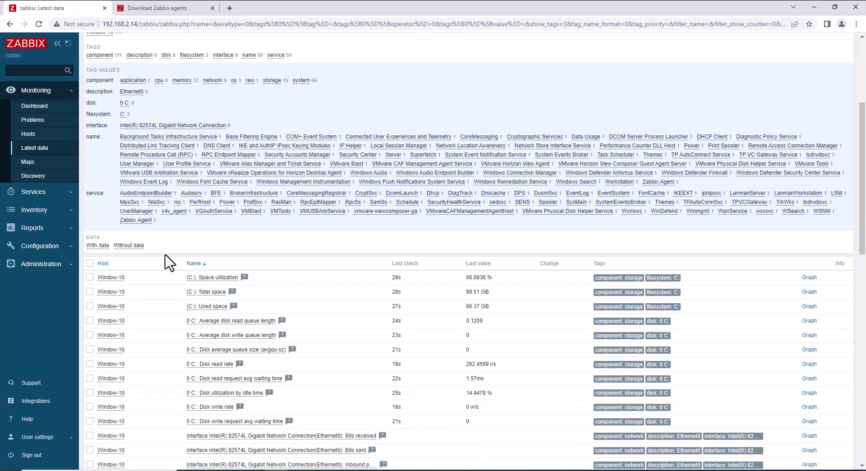
pyautogui.scroll(-8, 169, 262)
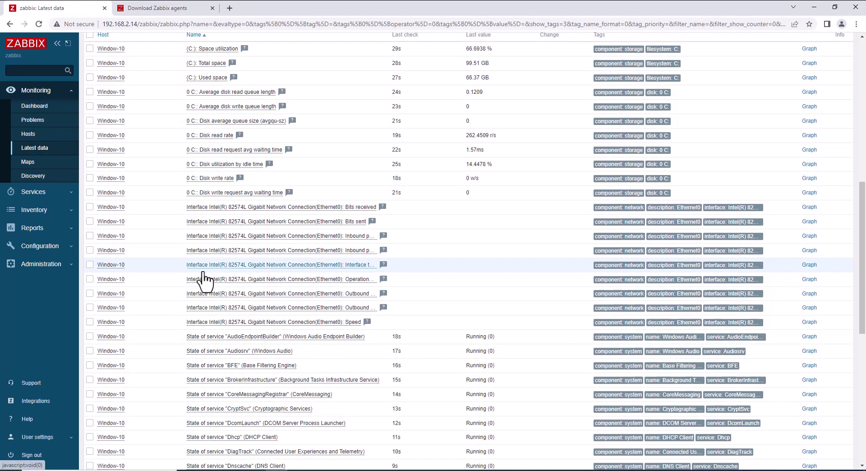
pyautogui.scroll(-3, 204, 280)
pyautogui.scroll(4, 204, 278)
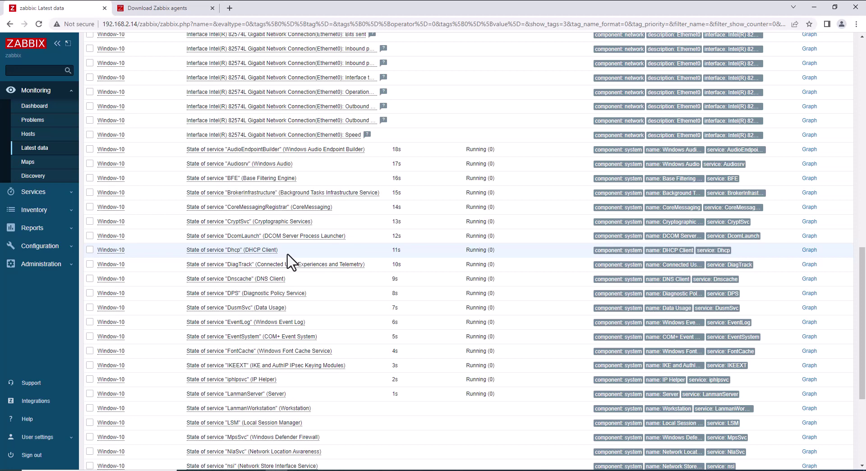
pyautogui.scroll(-4, 302, 260)
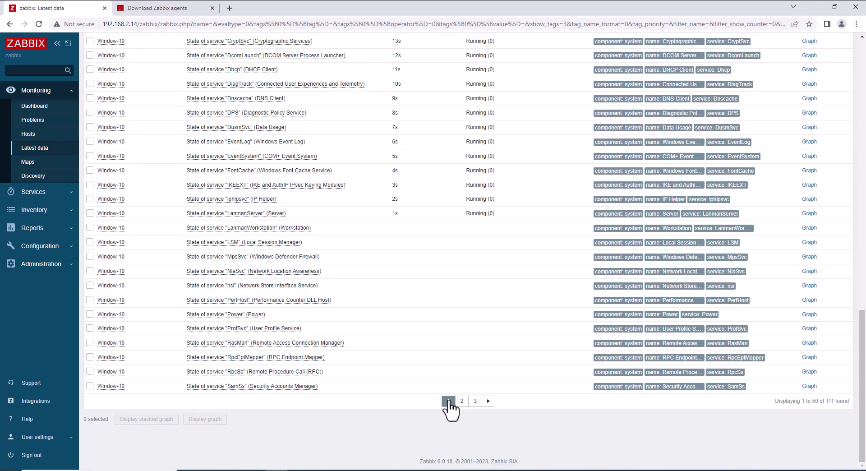
pyautogui.click(462, 401)
pyautogui.scroll(-13, 433, 367)
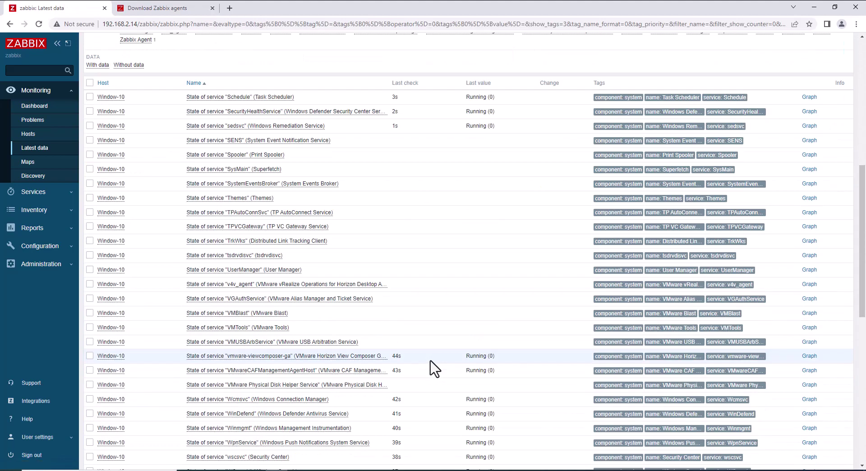
pyautogui.scroll(-4, 431, 368)
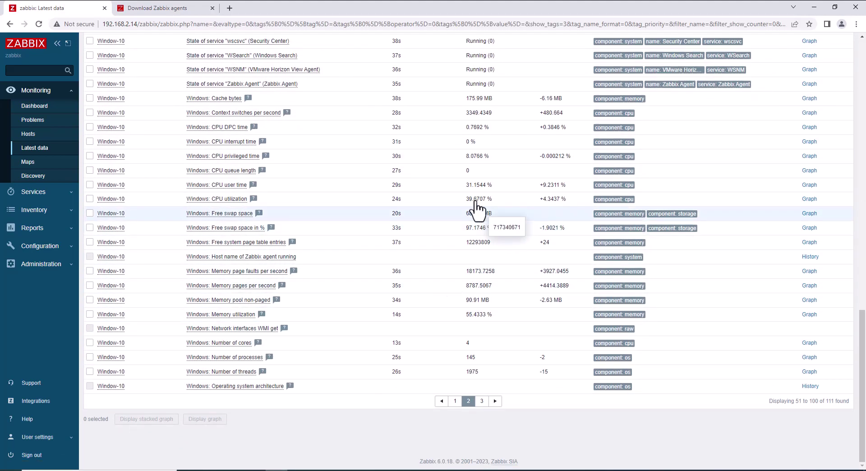
pyautogui.click(481, 401)
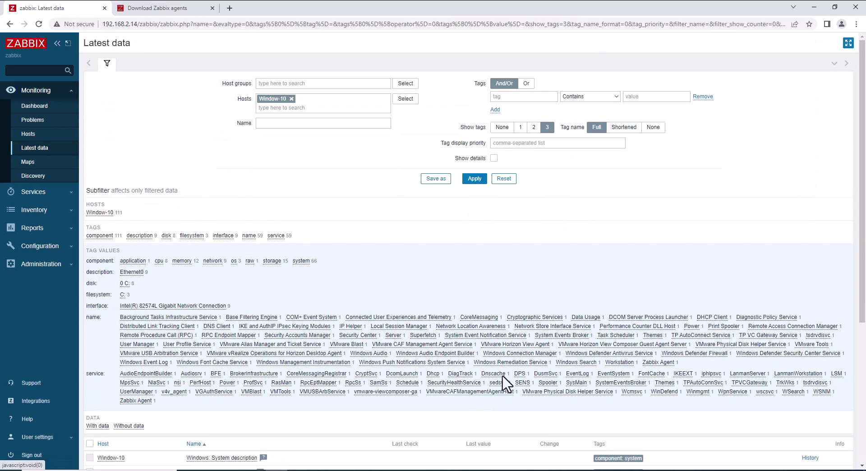
pyautogui.scroll(-5, 496, 360)
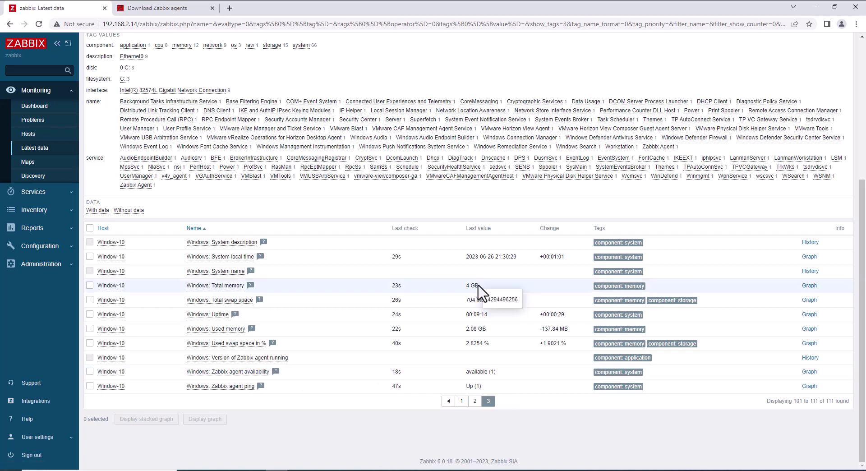
pyautogui.click(461, 401)
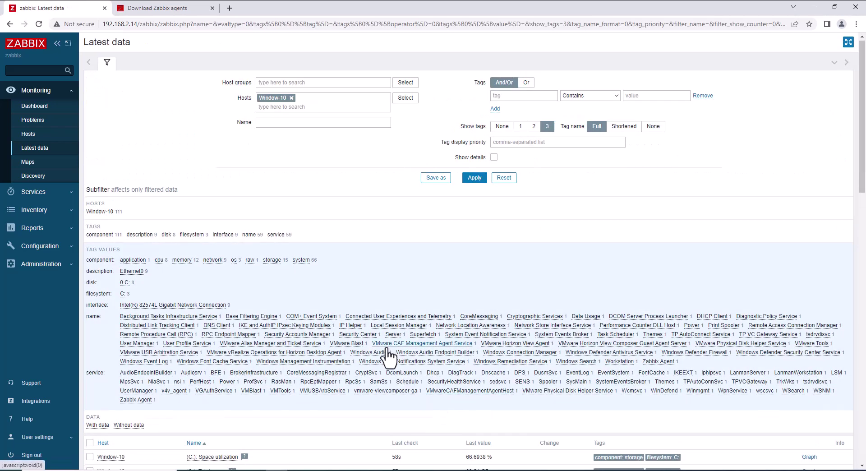
pyautogui.scroll(-3, 388, 357)
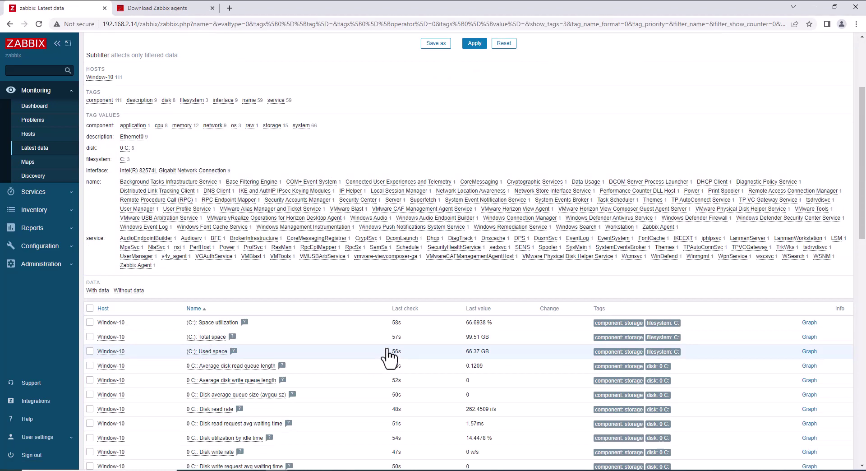
pyautogui.scroll(-3, 387, 357)
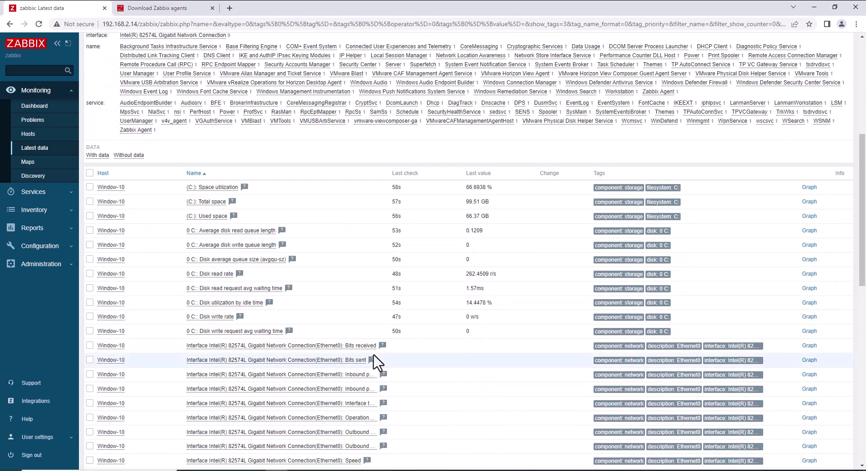
# Compare Window-10's C: drive space items with the drive's capacity under This PC in the 192.168.2.2 remote session, returning to Zabbix.
pyautogui.scroll(-3, 372, 361)
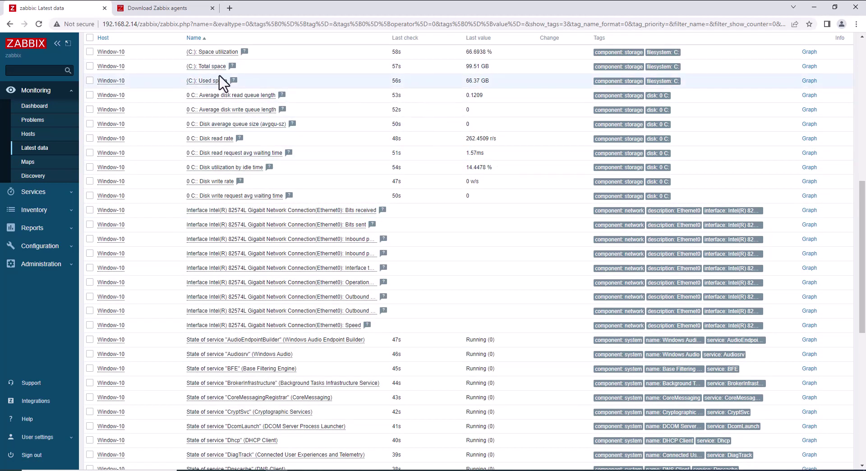
pyautogui.scroll(1, 328, 124)
pyautogui.scroll(1, 328, 124)
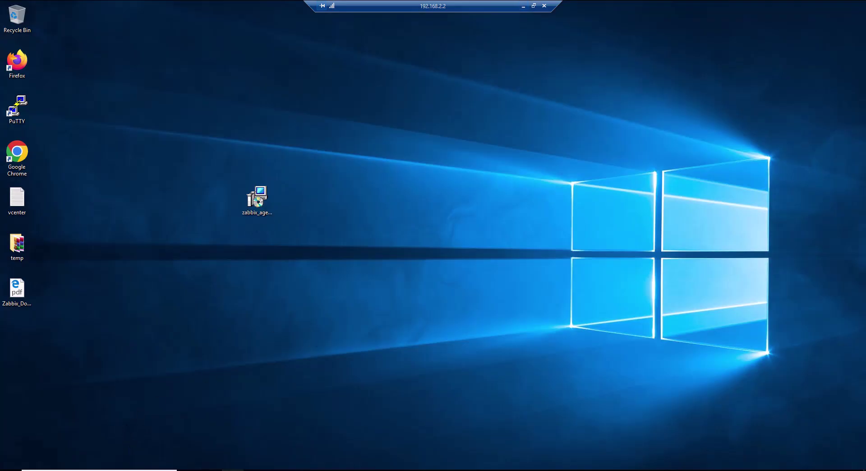
pyautogui.press('super+e')
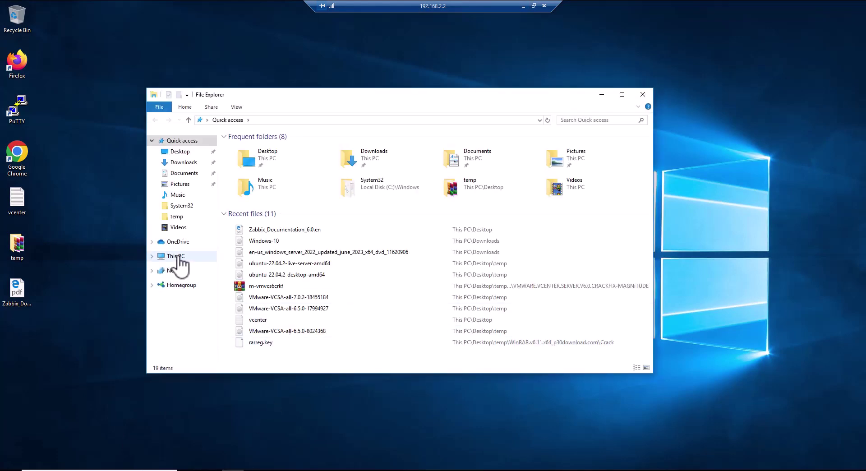
pyautogui.click(177, 256)
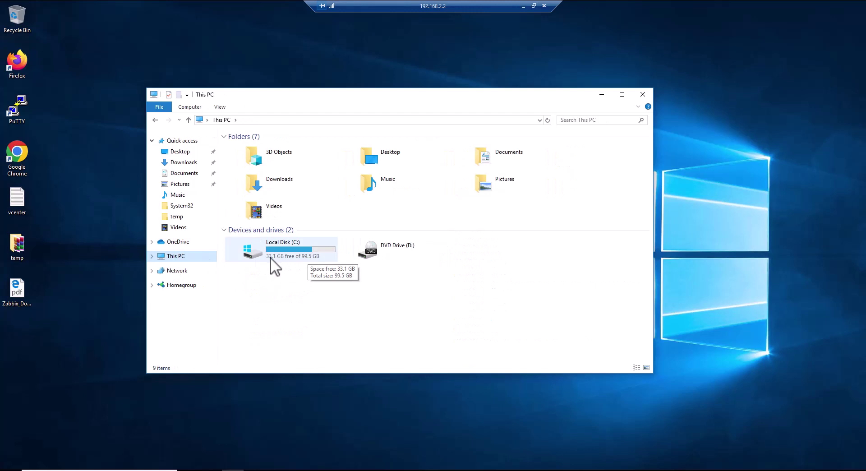
pyautogui.click(523, 7)
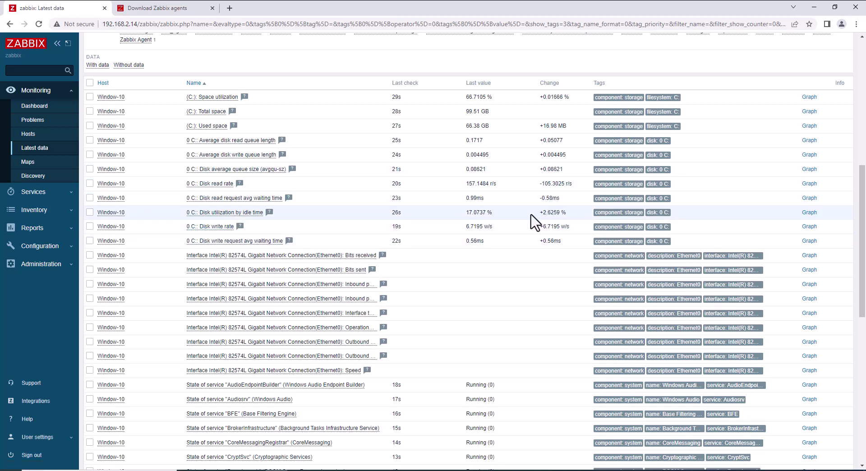
# Review the service states and the CPU and memory items on page 2 of Window-10's latest data.
pyautogui.scroll(-9, 398, 286)
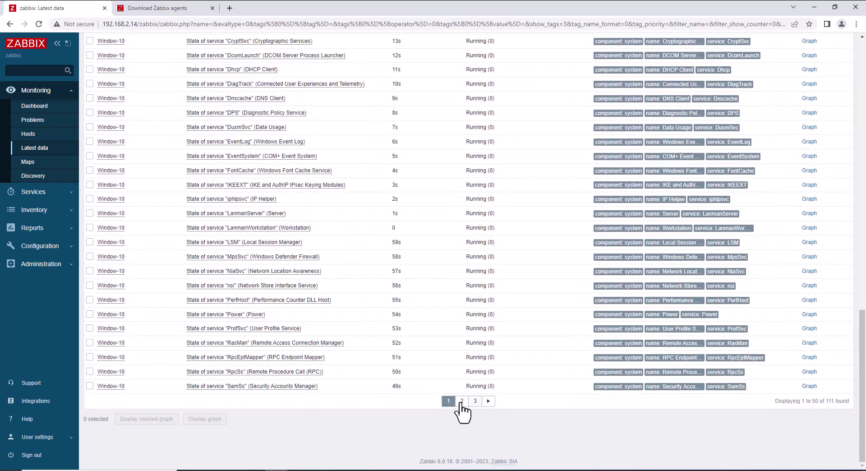
pyautogui.click(461, 401)
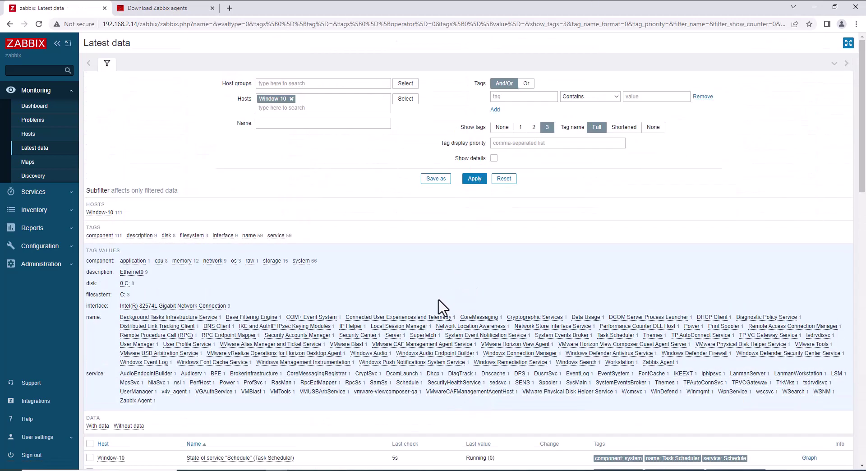
pyautogui.scroll(-20, 440, 307)
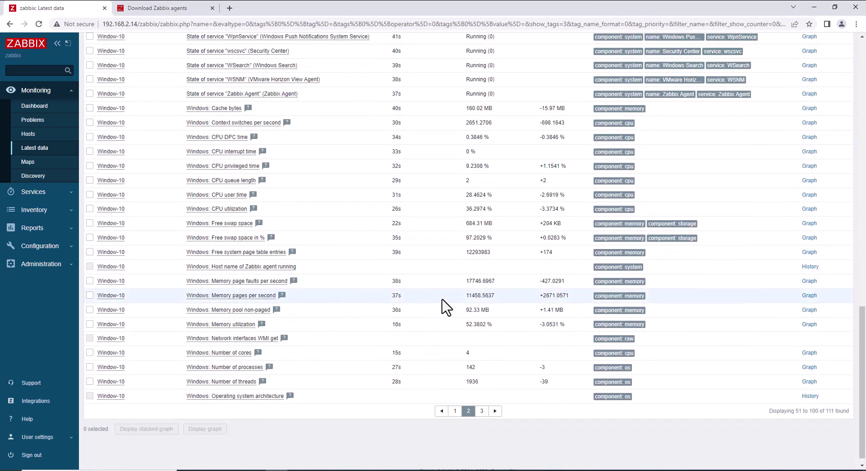
# Open Window-10's discovery rules from the host configuration and execute all of them immediately.
pyautogui.click(45, 249)
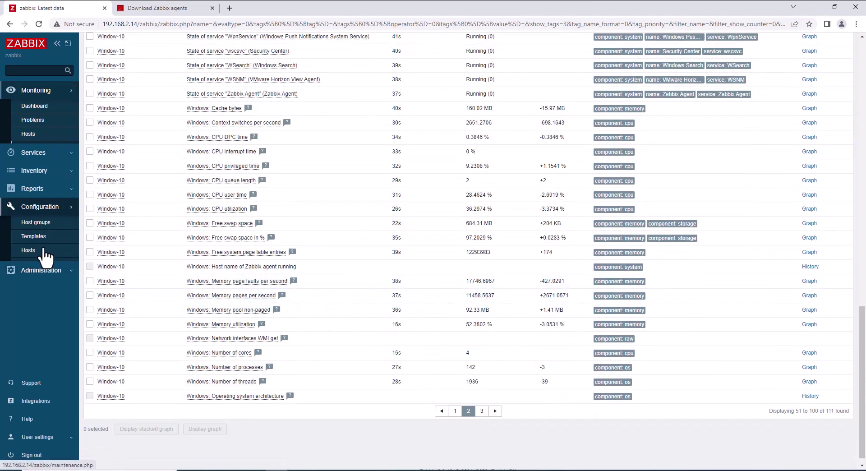
pyautogui.click(30, 208)
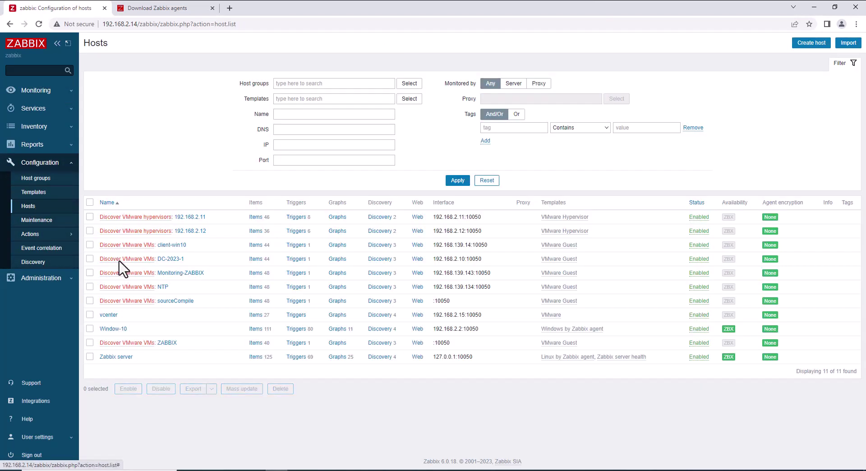
pyautogui.click(384, 329)
pyautogui.click(90, 180)
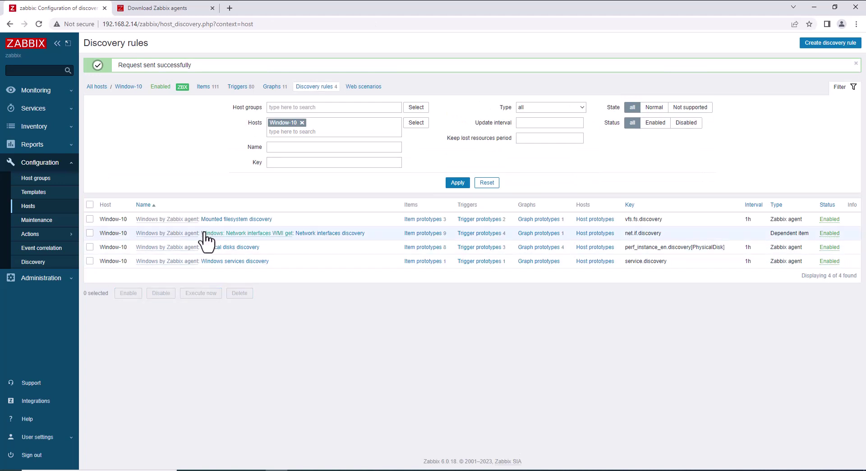
# Reopen Window-10's latest data and examine the refreshed disk, network interface and service items.
pyautogui.click(38, 91)
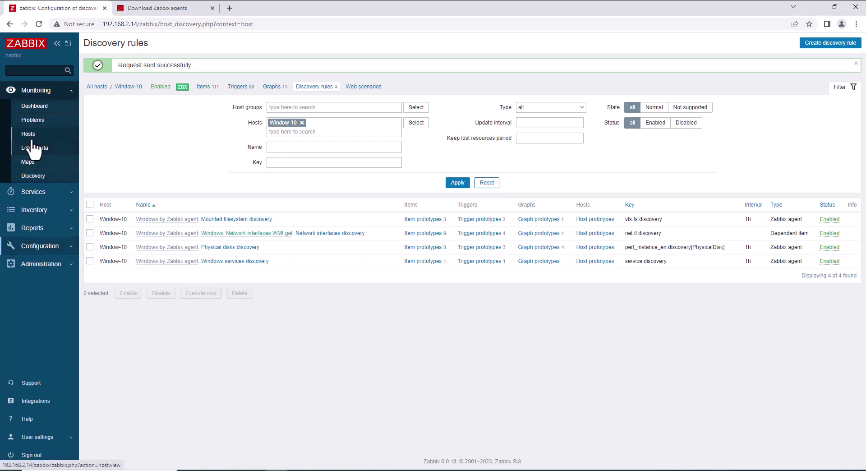
pyautogui.click(35, 147)
pyautogui.scroll(-5, 189, 279)
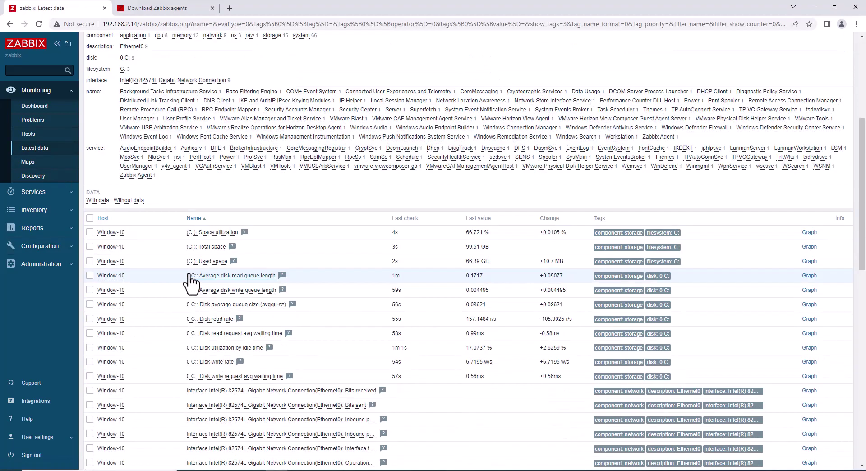
pyautogui.scroll(-5, 230, 291)
pyautogui.scroll(-5, 230, 291)
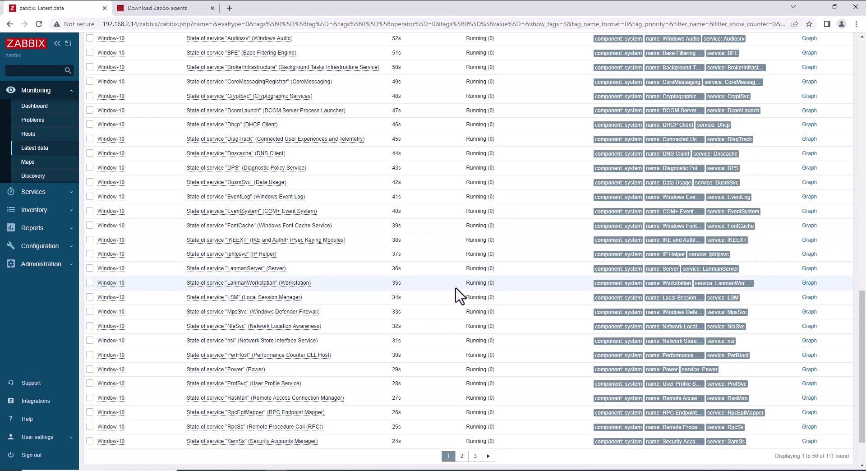
pyautogui.scroll(5, 469, 312)
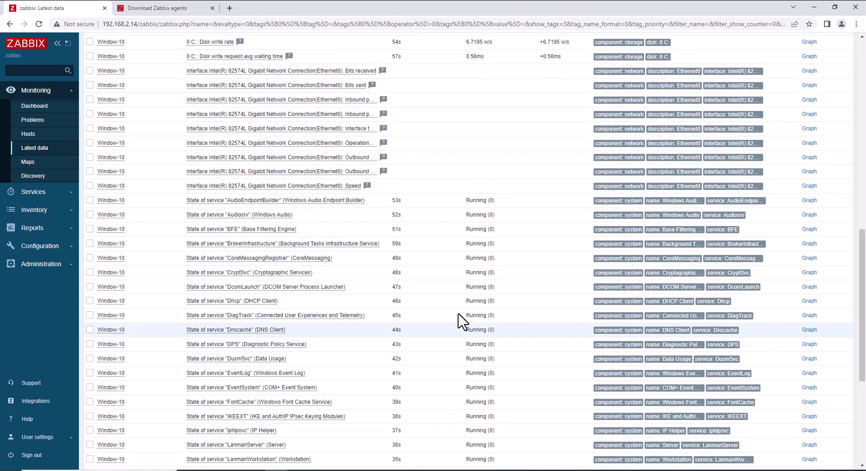
pyautogui.scroll(3, 472, 293)
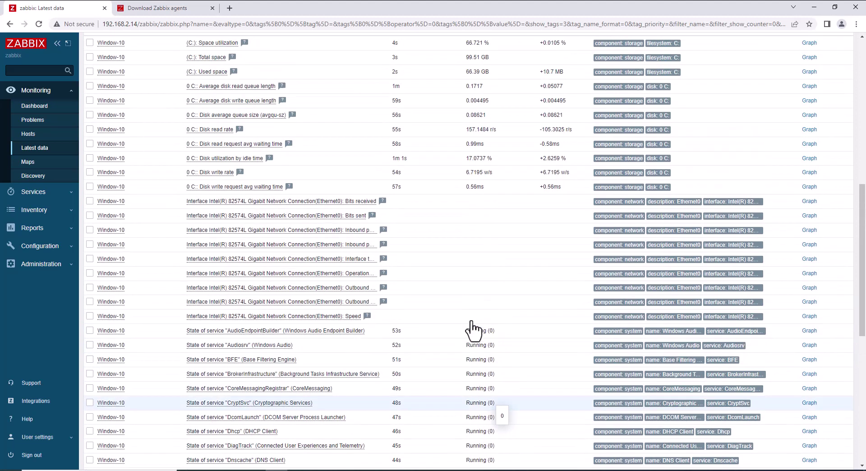
pyautogui.scroll(2, 428, 276)
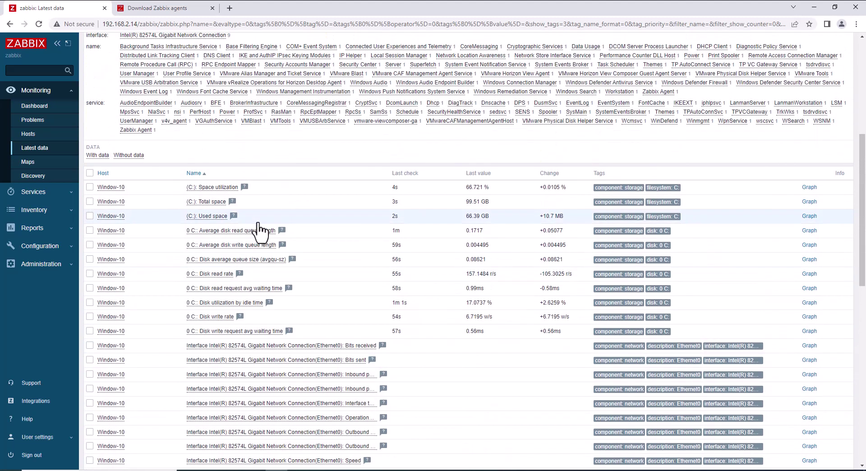
# From the Global view dashboard, open the problem list for Window-10's "Memory Pages/sec is too high" trigger.
pyautogui.click(50, 122)
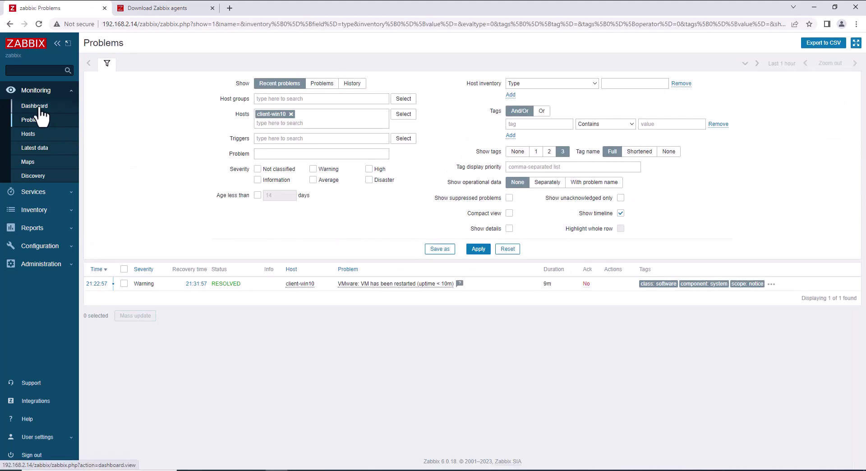
pyautogui.click(45, 109)
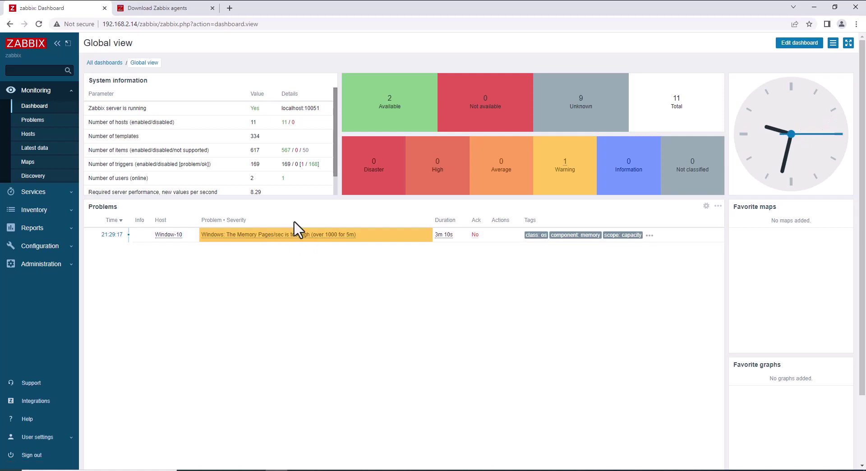
pyautogui.click(310, 235)
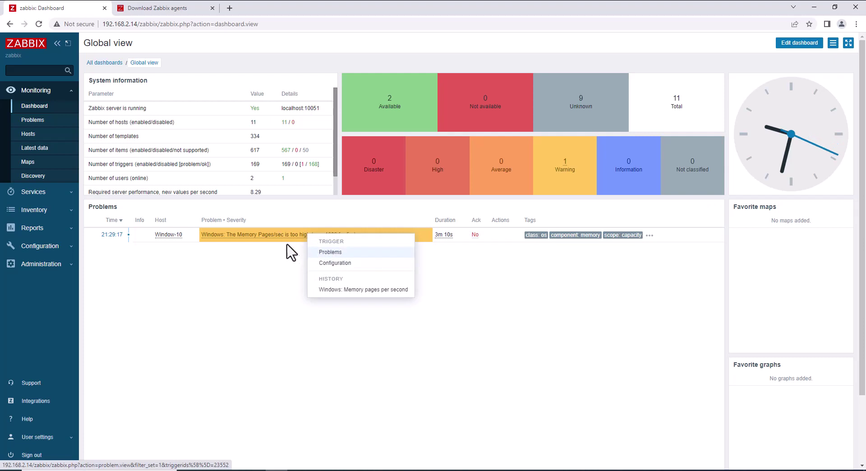
pyautogui.click(336, 254)
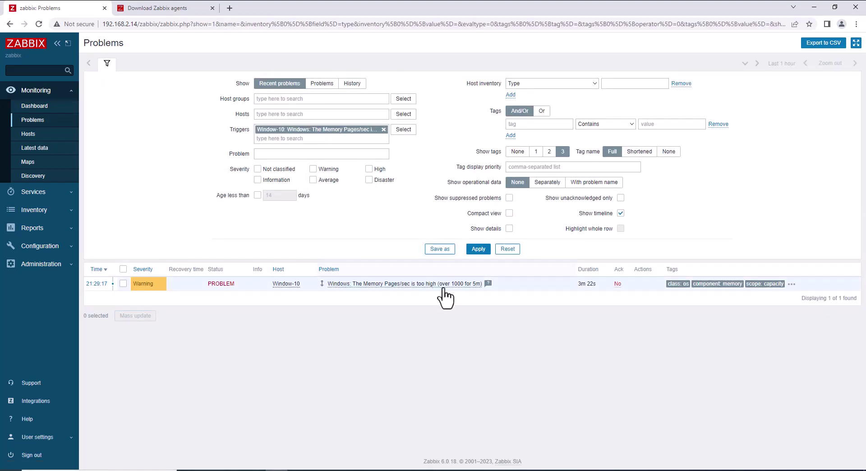
# Review the mass update options for Window-10's memory pages problem without saving anything, and return to the dashboard.
pyautogui.click(123, 283)
pyautogui.click(138, 317)
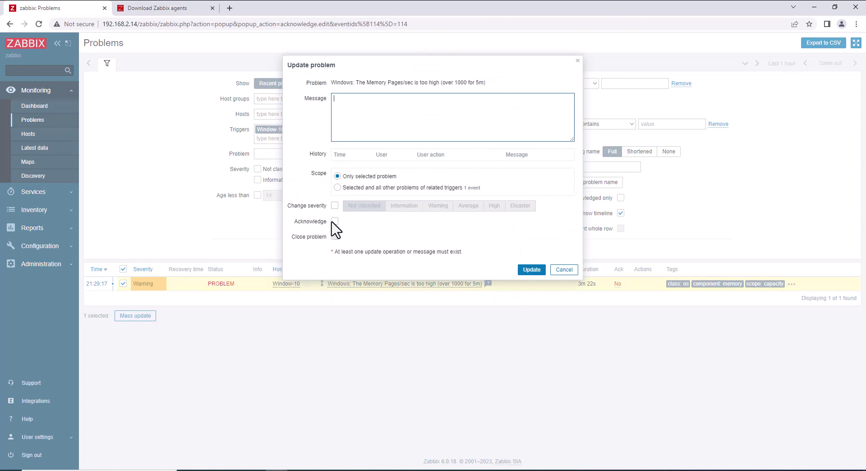
pyautogui.click(563, 271)
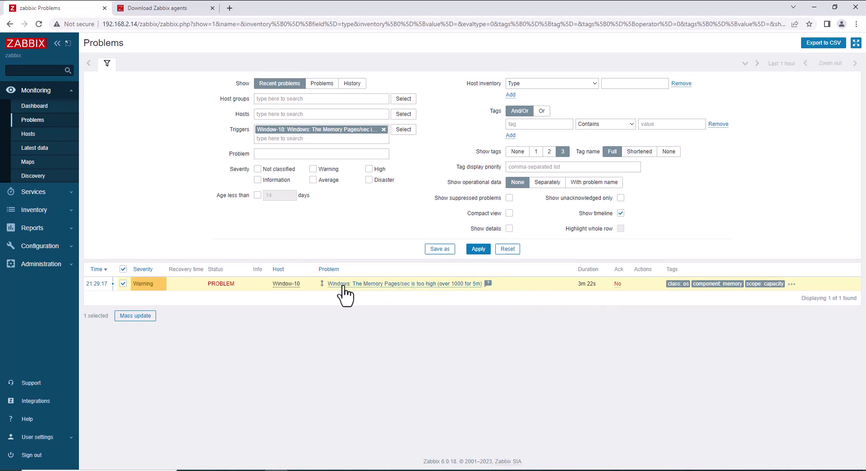
pyautogui.click(31, 109)
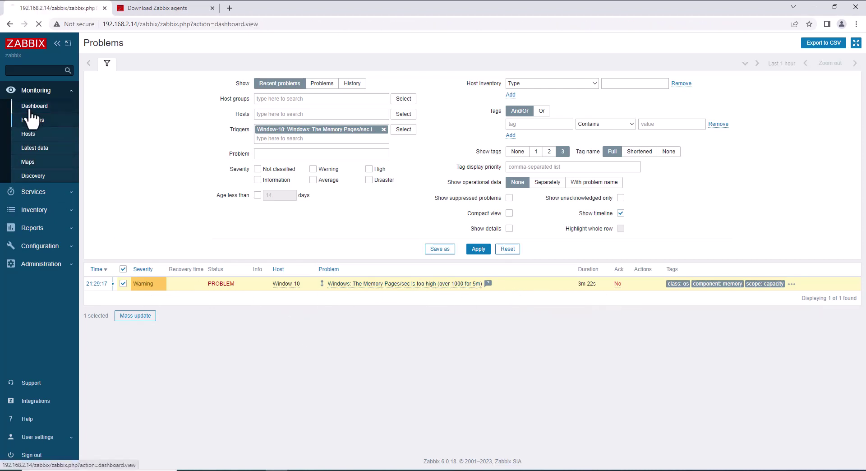